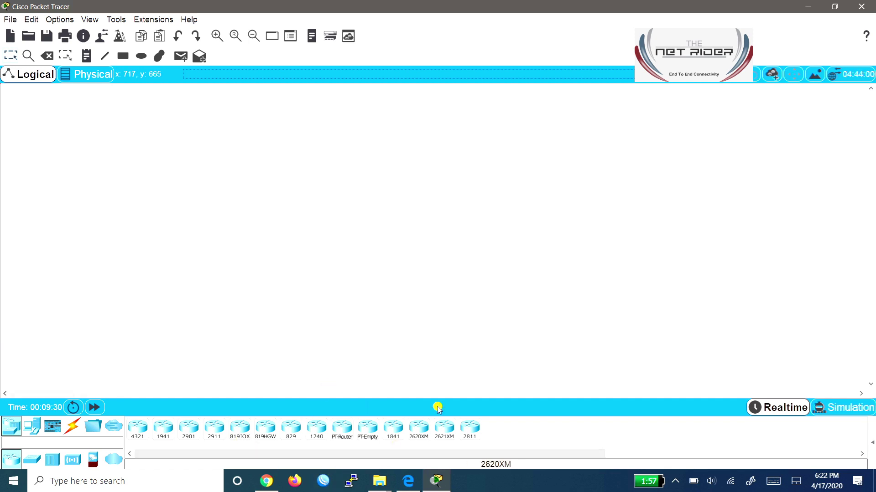
# Step: Place a 2811 router in the upper part of the workspace and a 2950-24 switch below it
pyautogui.click(471, 430)
pyautogui.click(304, 170)
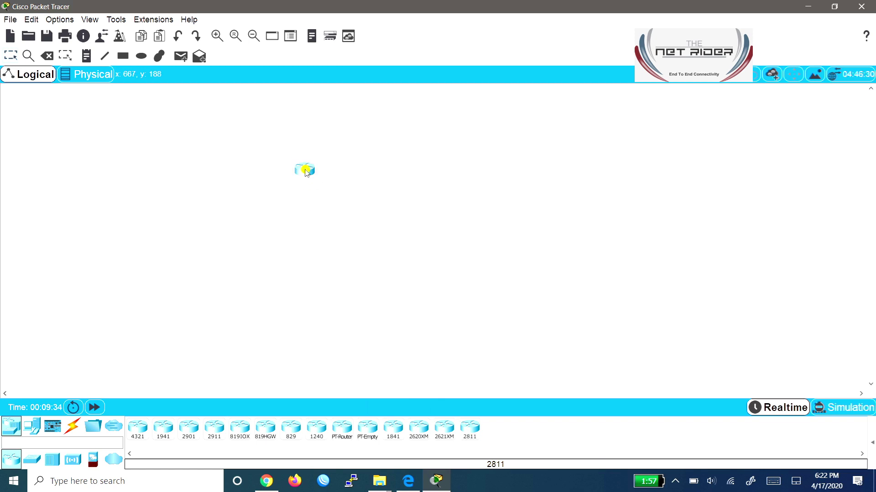
pyautogui.click(33, 461)
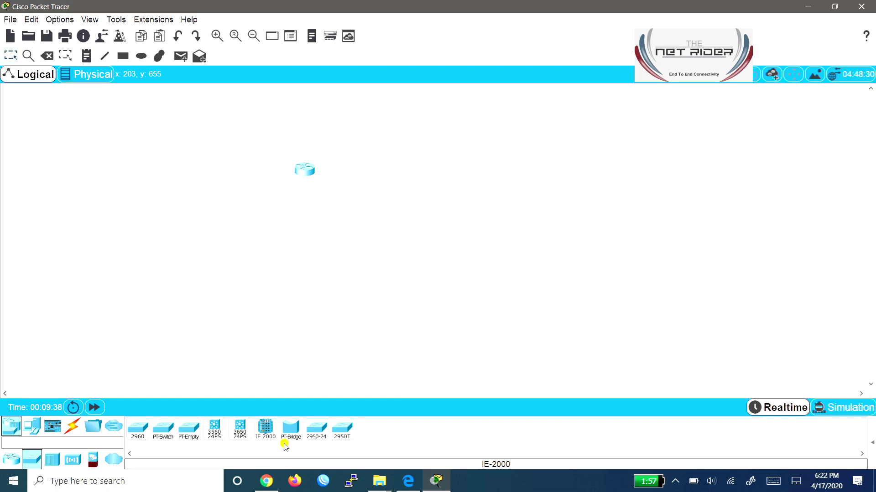
pyautogui.click(316, 432)
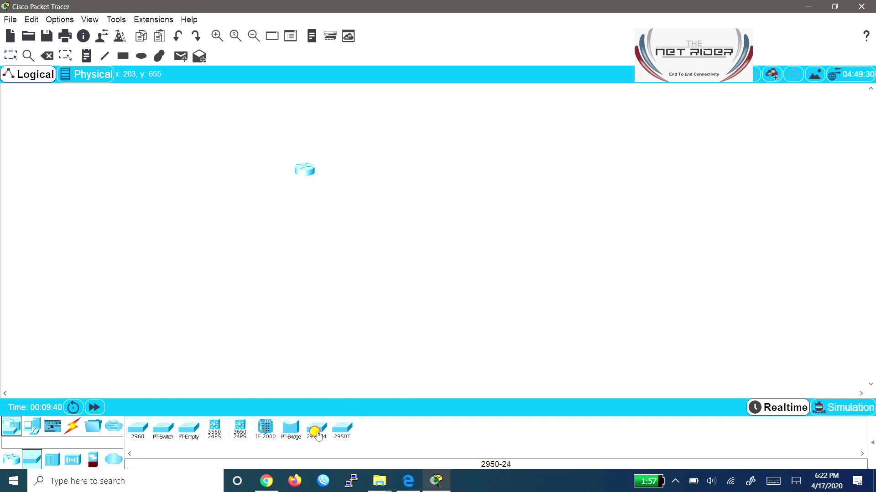
pyautogui.click(296, 272)
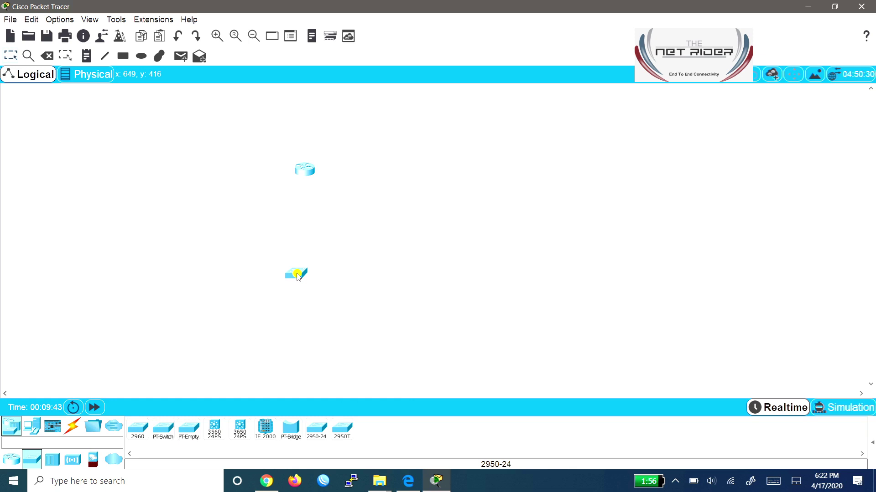
# Step: Place eight PCs in a row beneath the switch, five near it and three further to its right
pyautogui.click(13, 459)
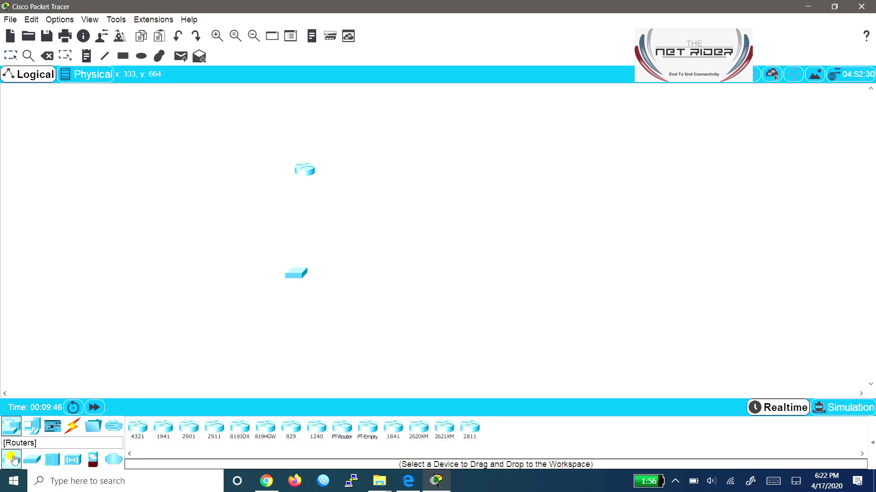
pyautogui.click(35, 431)
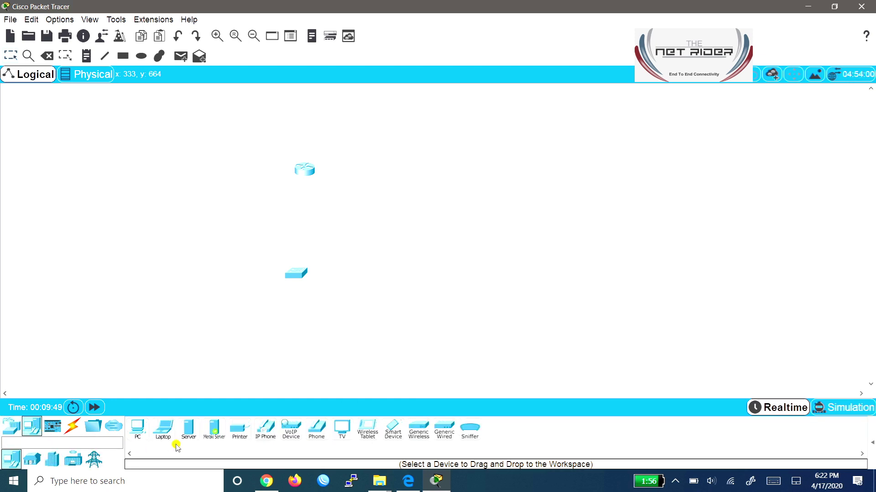
pyautogui.click(138, 427)
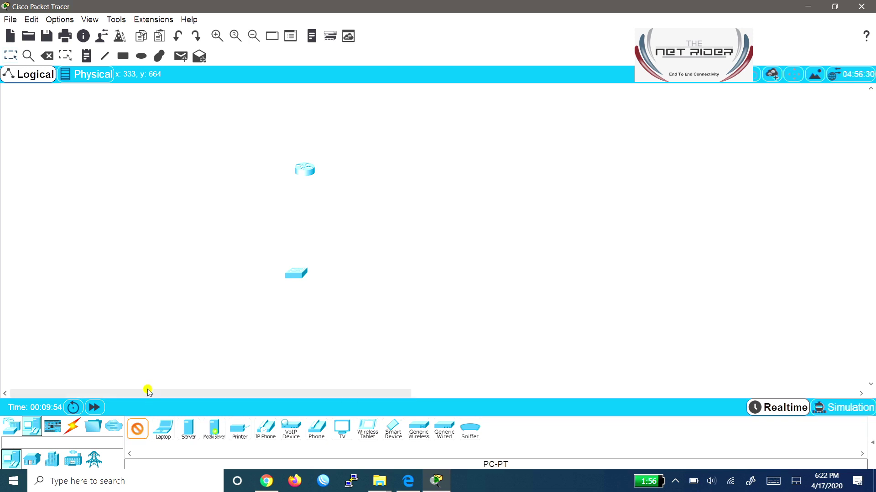
pyautogui.click(165, 350)
pyautogui.click(204, 355)
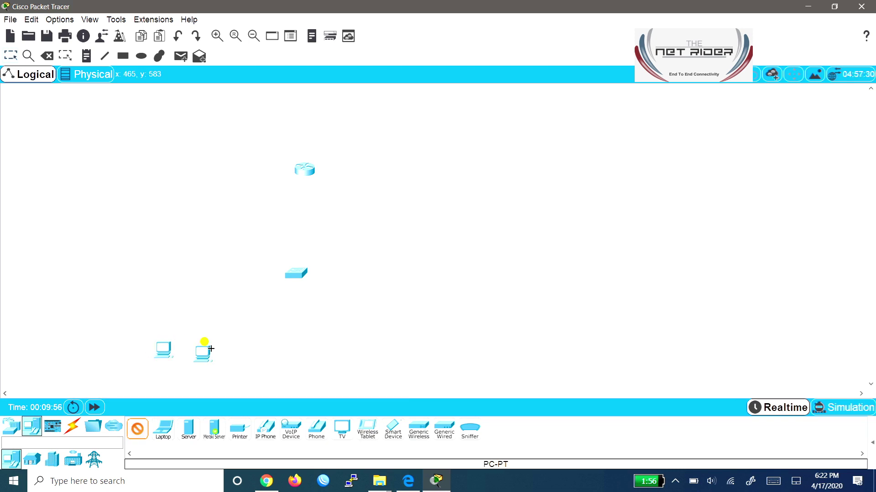
pyautogui.click(255, 348)
pyautogui.click(297, 350)
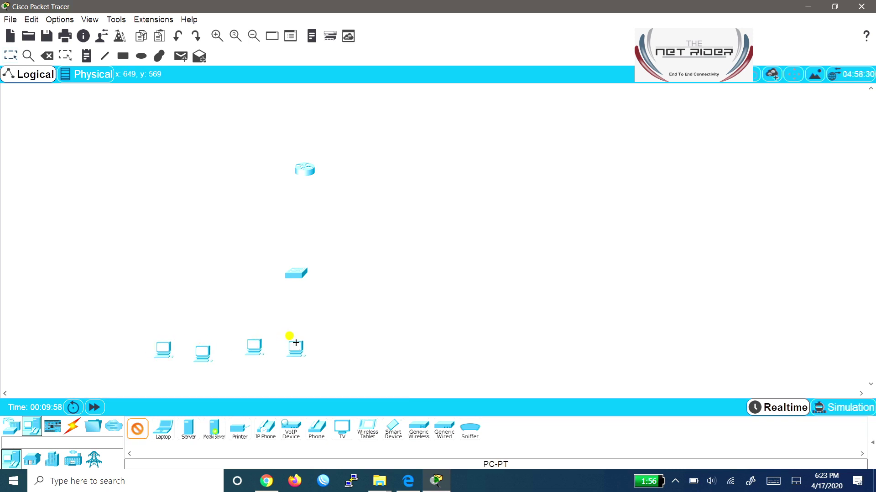
pyautogui.click(339, 343)
pyautogui.click(422, 346)
pyautogui.click(464, 342)
pyautogui.click(510, 339)
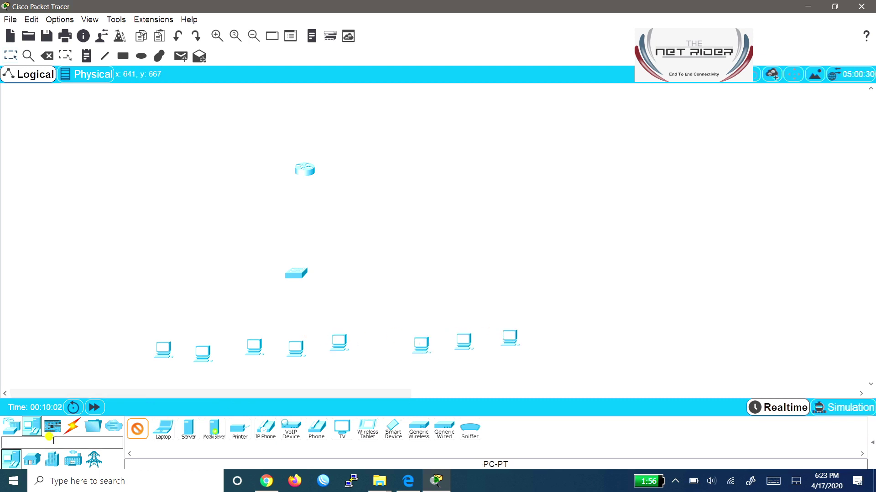
# Step: Place a server to the right of the switch and a printer above the server
pyautogui.click(189, 429)
pyautogui.click(515, 259)
pyautogui.click(239, 442)
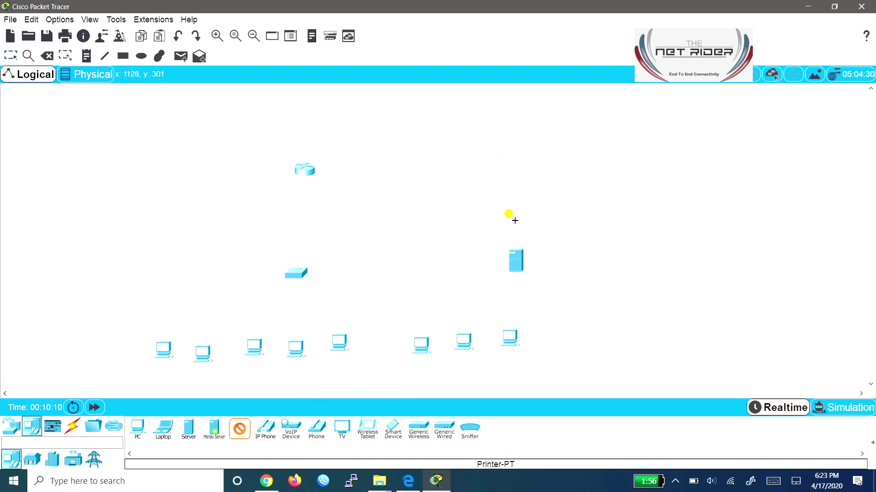
pyautogui.click(504, 205)
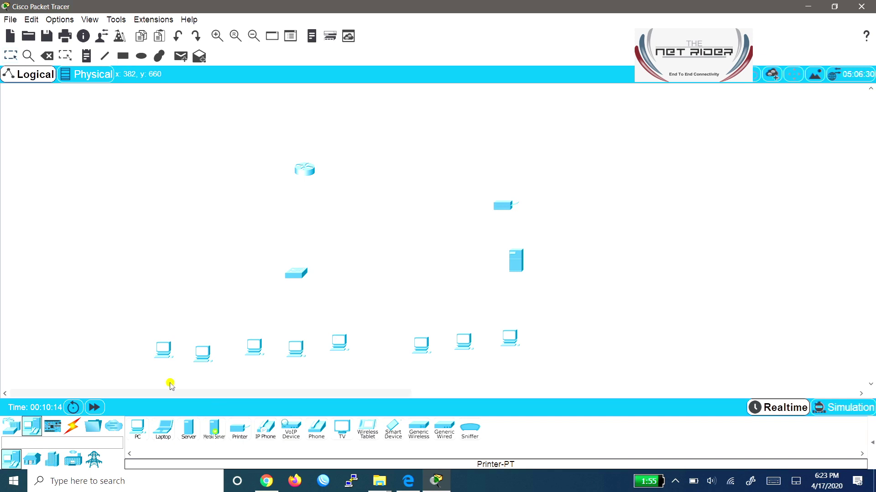
# Step: Connect the router to the switch using the automatically chosen connection type
pyautogui.click(72, 426)
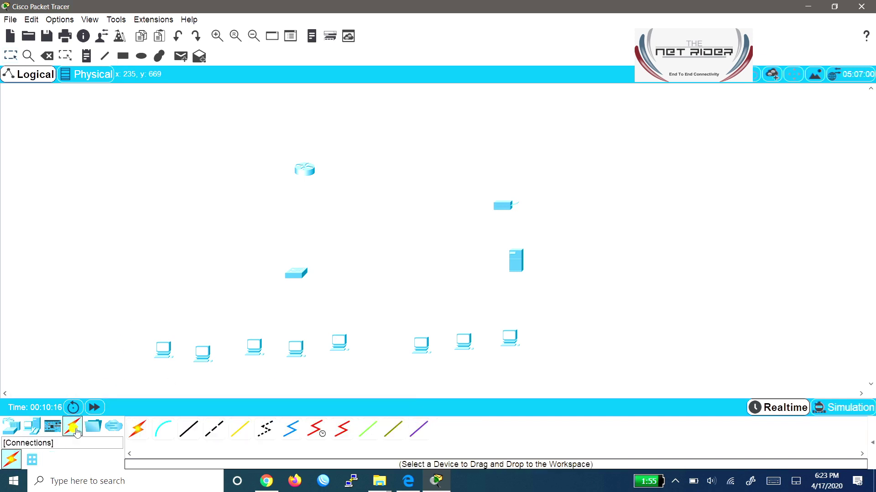
pyautogui.click(145, 432)
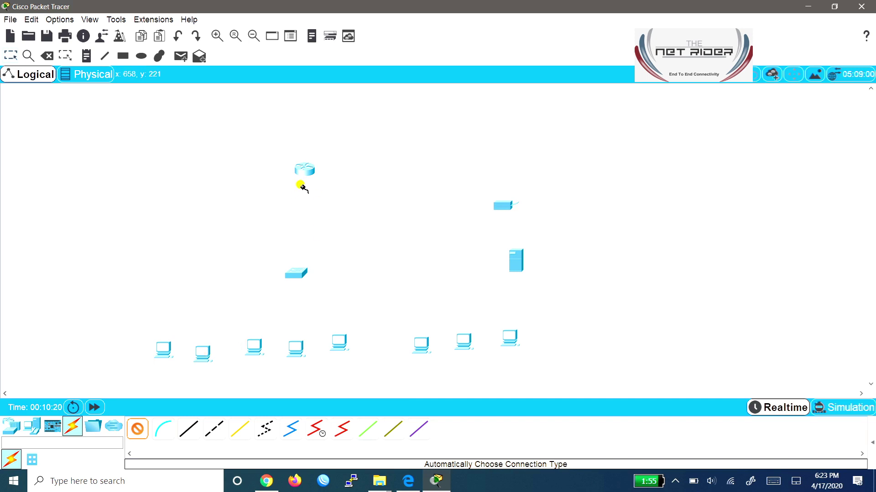
pyautogui.click(303, 171)
pyautogui.click(300, 272)
# Step: Connect the five PCs nearest the switch to it with automatically chosen cables
pyautogui.click(301, 272)
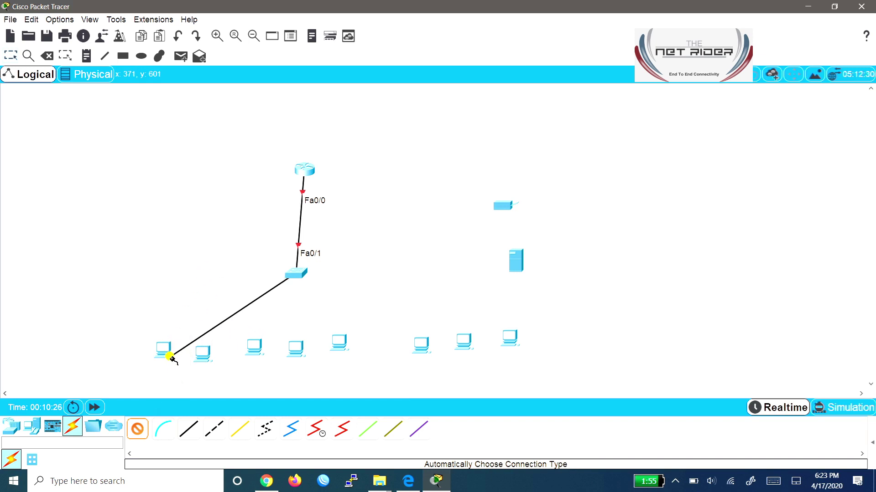
pyautogui.click(166, 359)
pyautogui.click(207, 355)
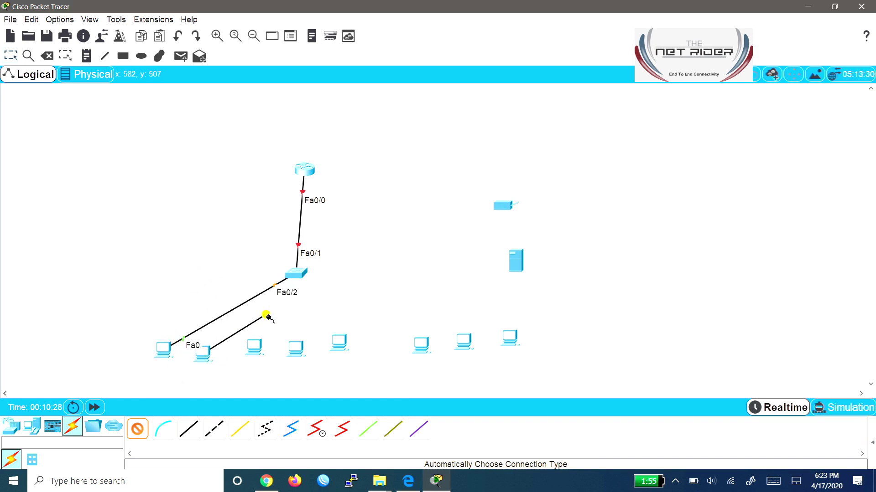
pyautogui.click(304, 270)
pyautogui.click(297, 274)
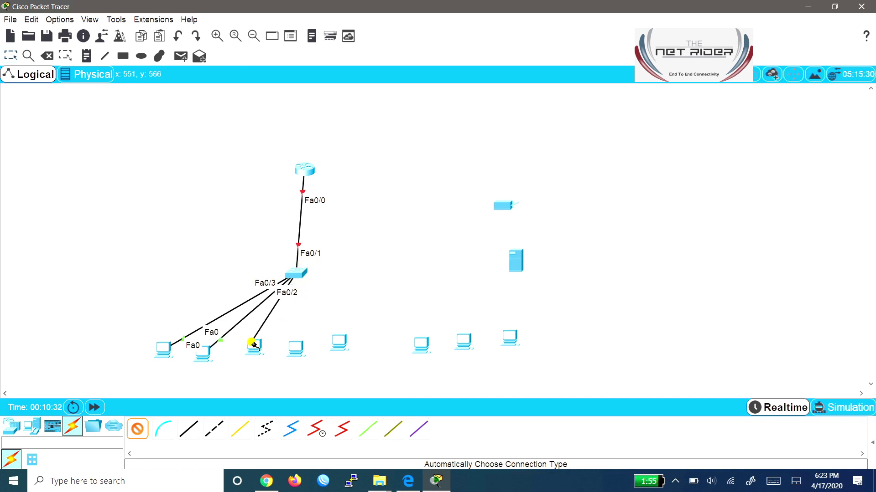
pyautogui.click(254, 345)
pyautogui.click(296, 348)
pyautogui.click(301, 271)
pyautogui.click(301, 270)
pyautogui.click(339, 342)
# Step: Connect the three PCs at the right end of the row to the switch with automatically chosen cables
pyautogui.click(421, 346)
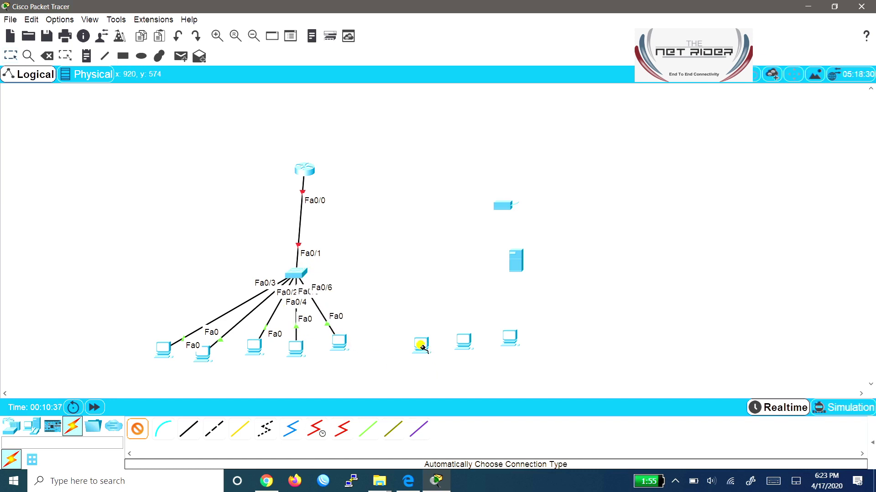
pyautogui.click(299, 272)
pyautogui.click(299, 273)
pyautogui.click(468, 342)
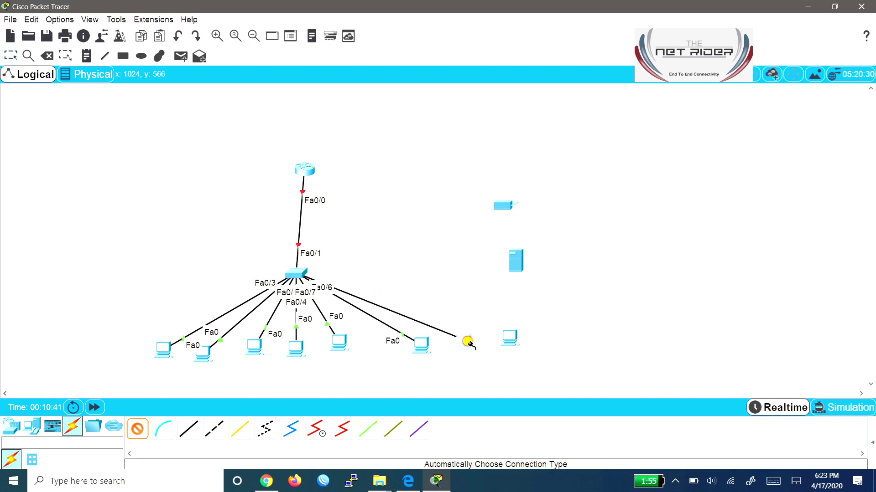
pyautogui.click(510, 339)
pyautogui.click(299, 280)
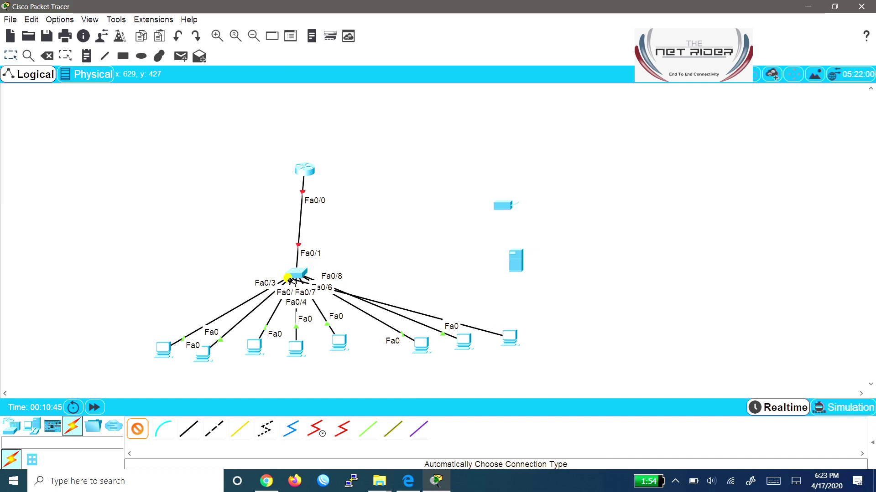
# Step: Connect the server and the printer to the switch with automatically chosen cables and end the cabling
pyautogui.click(294, 275)
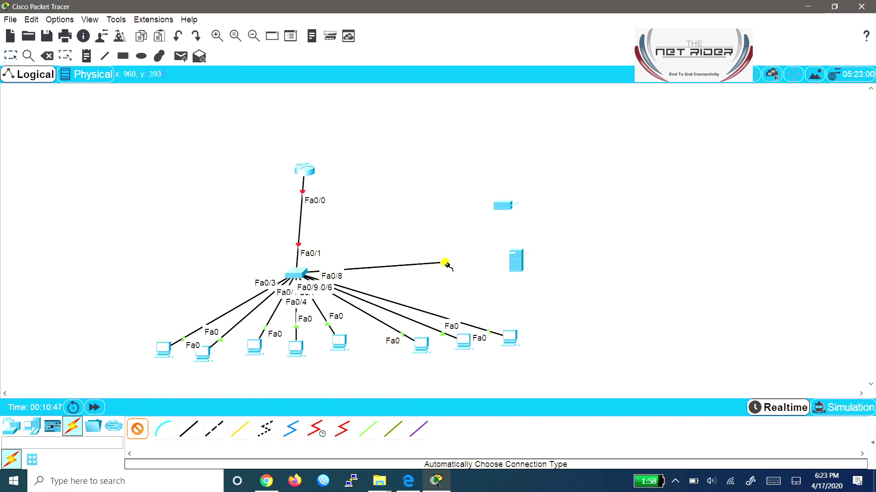
pyautogui.click(516, 260)
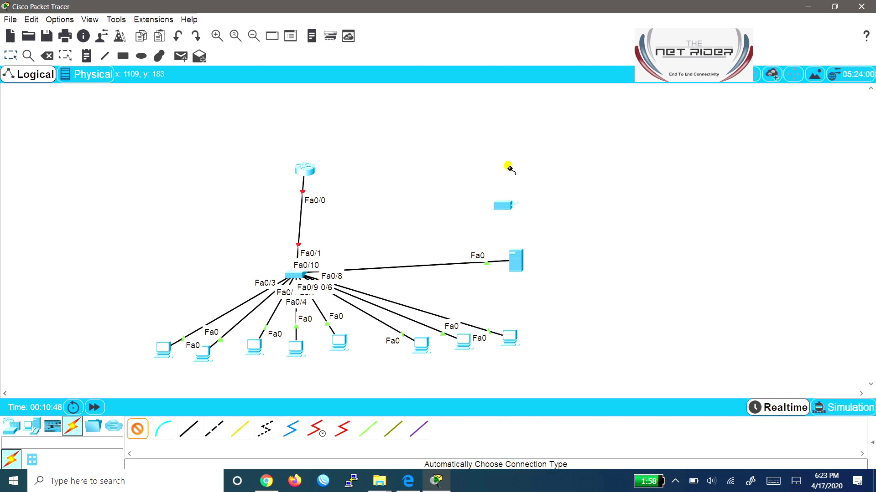
pyautogui.click(498, 209)
pyautogui.click(297, 273)
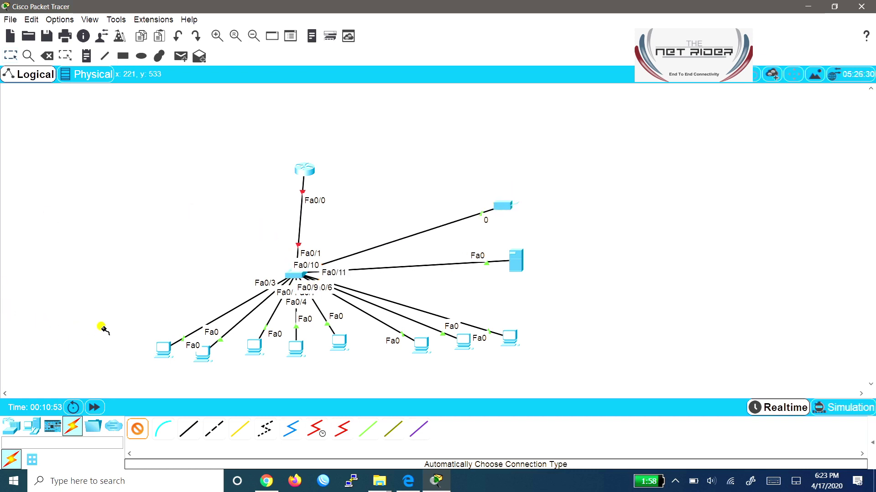
pyautogui.press('Escape')
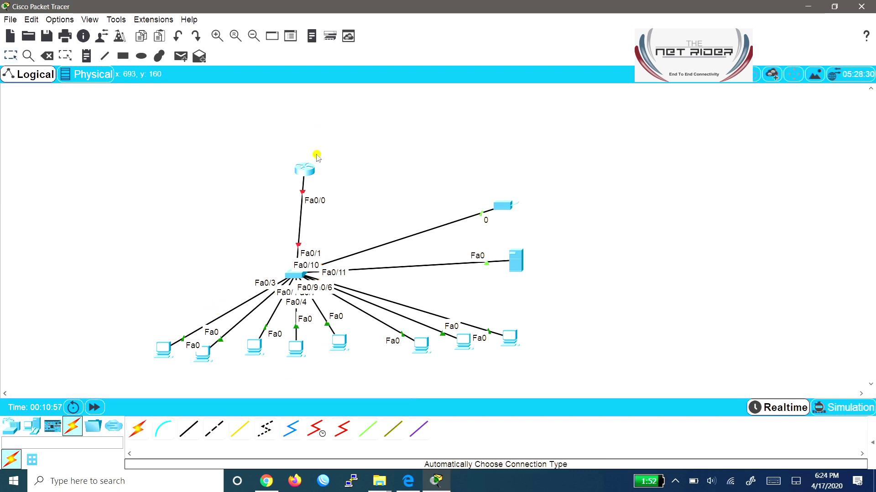
# Step: Move the router to the upper left of the switch and open its command line in an enlarged window beside the topology
pyautogui.moveTo(301, 171); pyautogui.dragTo(216, 153)
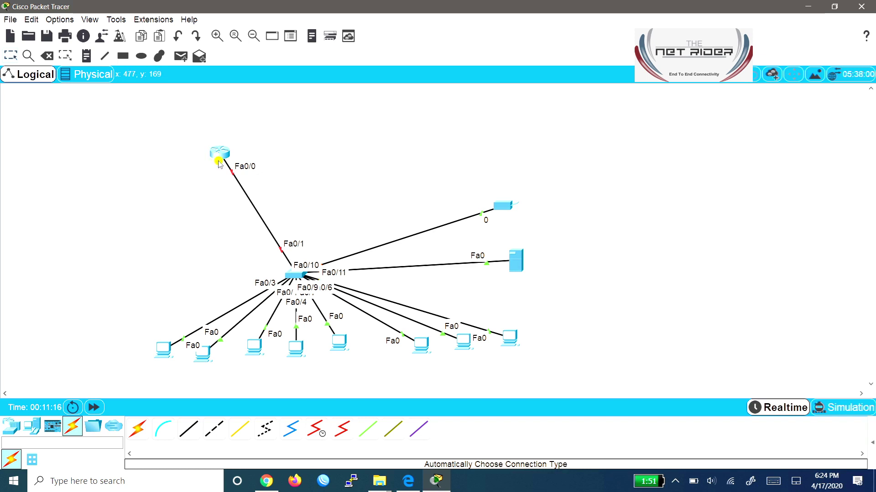
pyautogui.moveTo(223, 160)
pyautogui.click(222, 153)
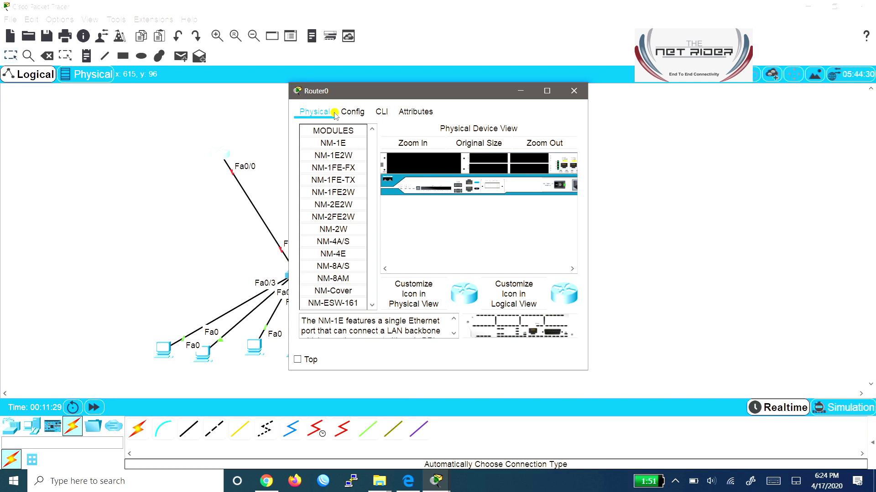
pyautogui.click(385, 114)
pyautogui.moveTo(396, 89); pyautogui.dragTo(582, 64)
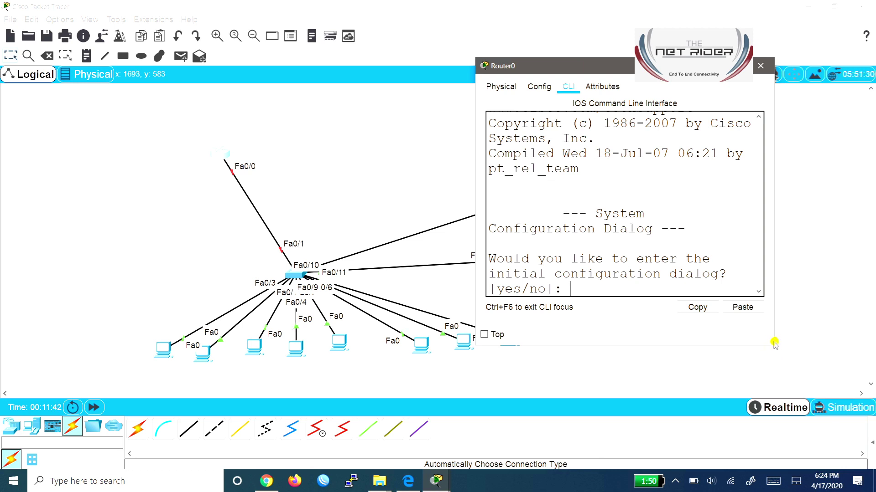
pyautogui.moveTo(771, 343); pyautogui.dragTo(857, 472)
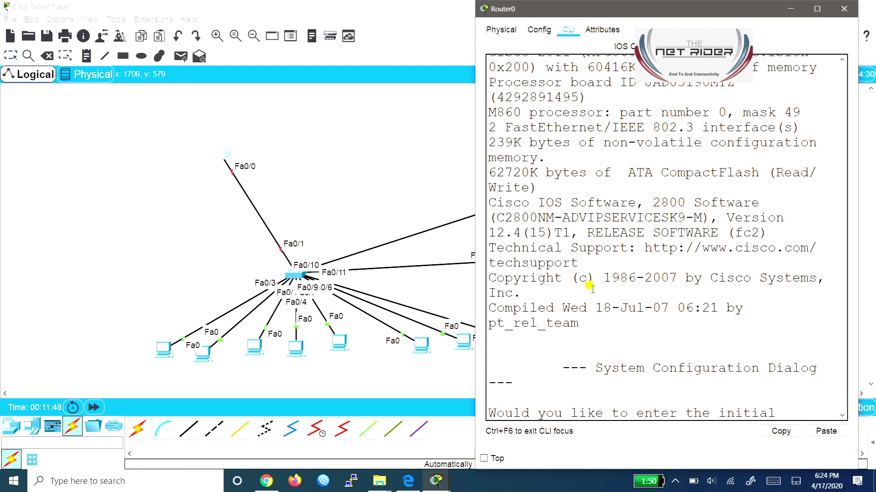
# Step: Decline the router's initial configuration dialog with "no" and start the user EXEC prompt
pyautogui.write('n')
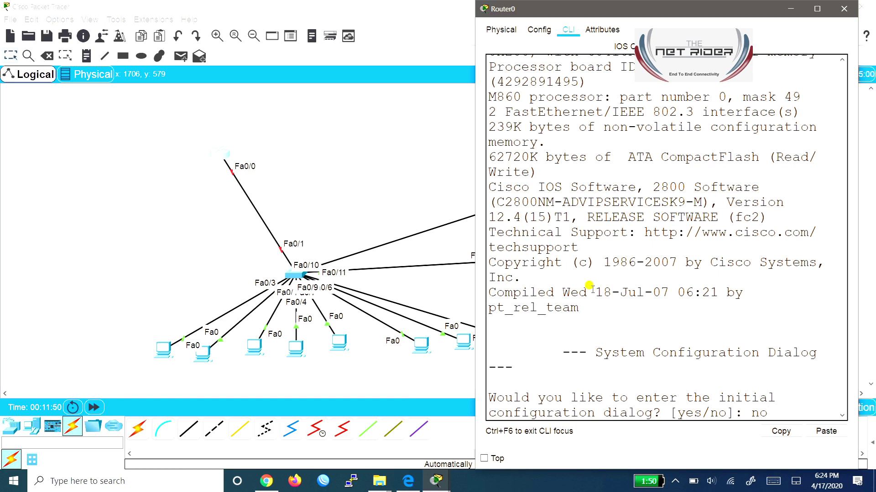
pyautogui.write('o')
pyautogui.press('Return')
pyautogui.press('Return')
pyautogui.press('Return')
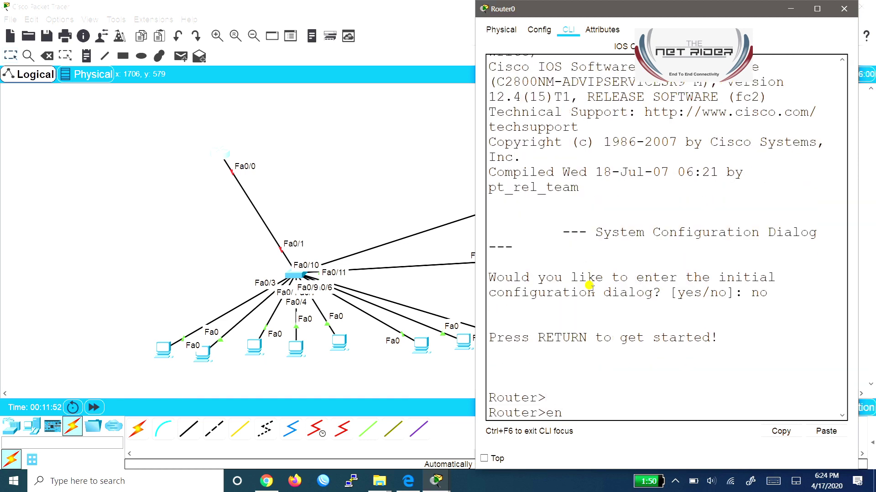
# Step: Switch the router to privileged mode with "en" and enter global configuration mode with "conf t"
pyautogui.write('en')
pyautogui.press('Return')
pyautogui.press('Return')
pyautogui.press('Return')
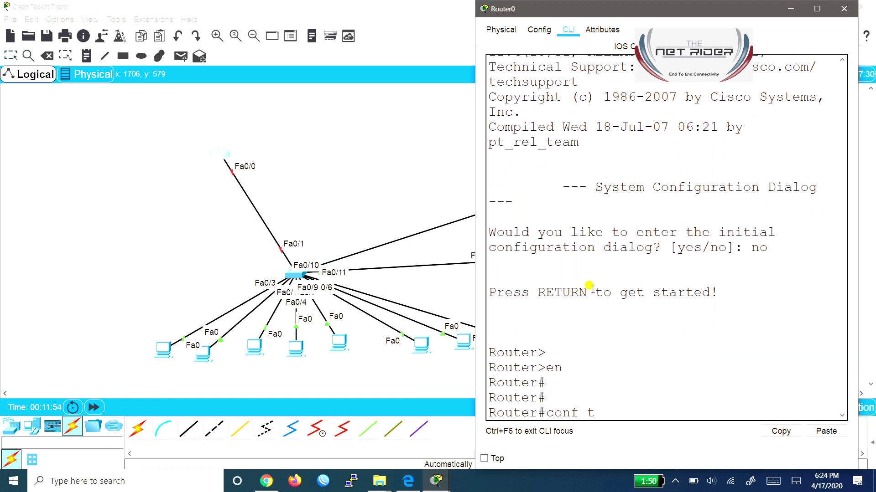
pyautogui.write('conf t')
pyautogui.press('Return')
pyautogui.press('Return')
pyautogui.press('Return')
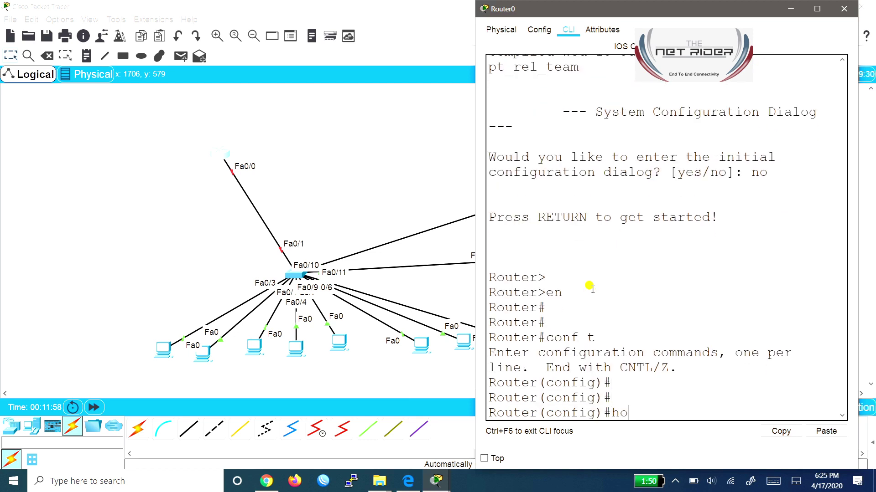
# Step: Set the router's hostname to DHCP with the command "ho DHCP"
pyautogui.write('DHCP')
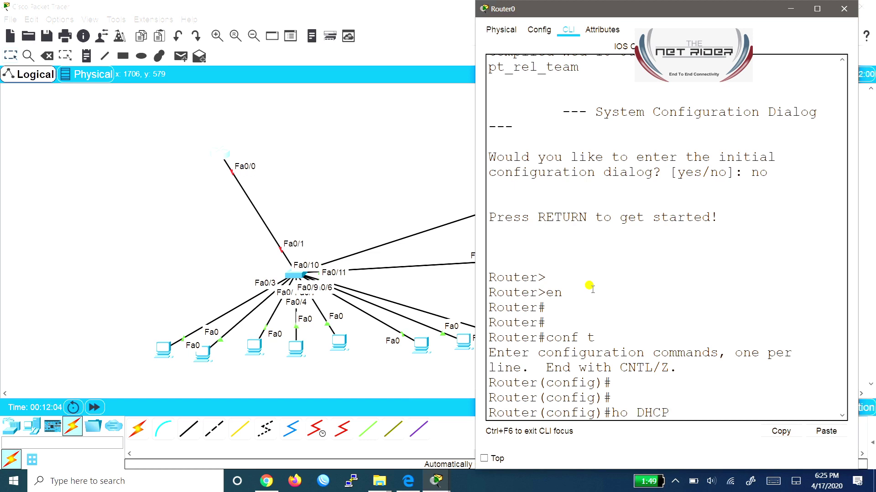
pyautogui.press('Return')
pyautogui.press('Return')
pyautogui.press('Return')
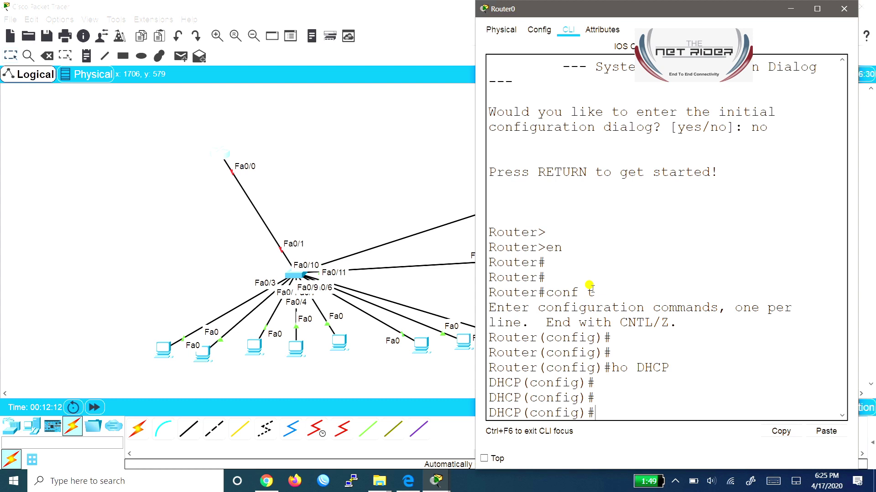
pyautogui.press('Return')
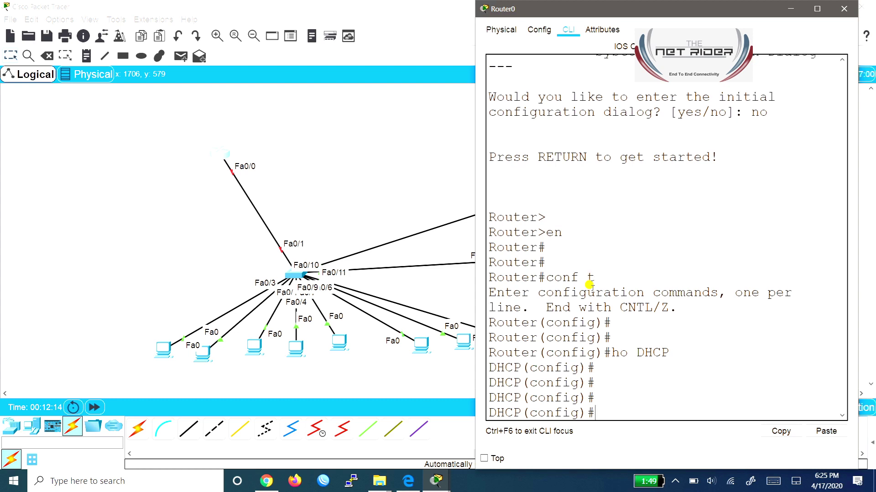
pyautogui.press('Return')
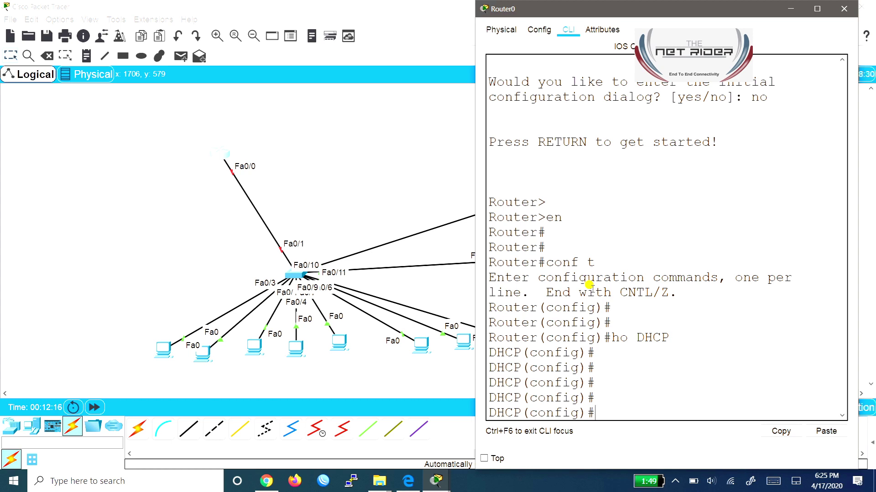
pyautogui.press('Return')
pyautogui.press('Return')
pyautogui.press('Return')
pyautogui.press('Return')
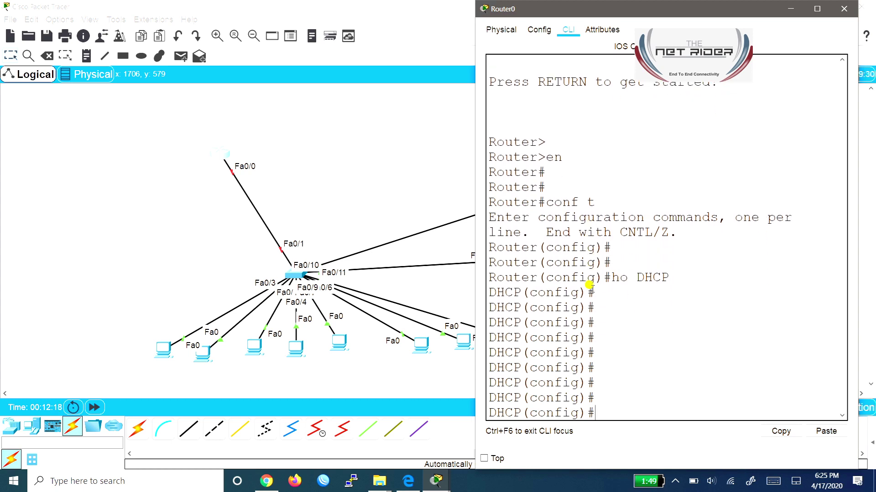
pyautogui.write('i')
pyautogui.press('BackSpace')
pyautogui.write('u')
pyautogui.press('BackSpace')
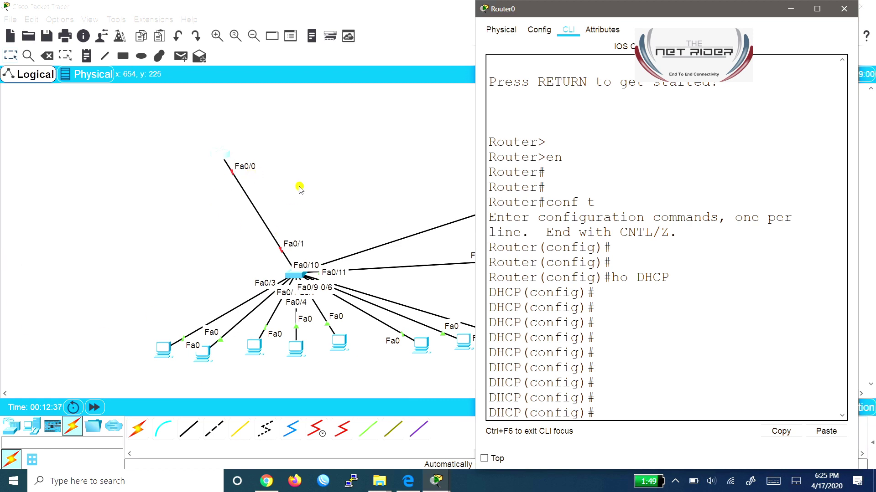
pyautogui.write('p')
pyautogui.press('BackSpace')
pyautogui.press('BackSpace')
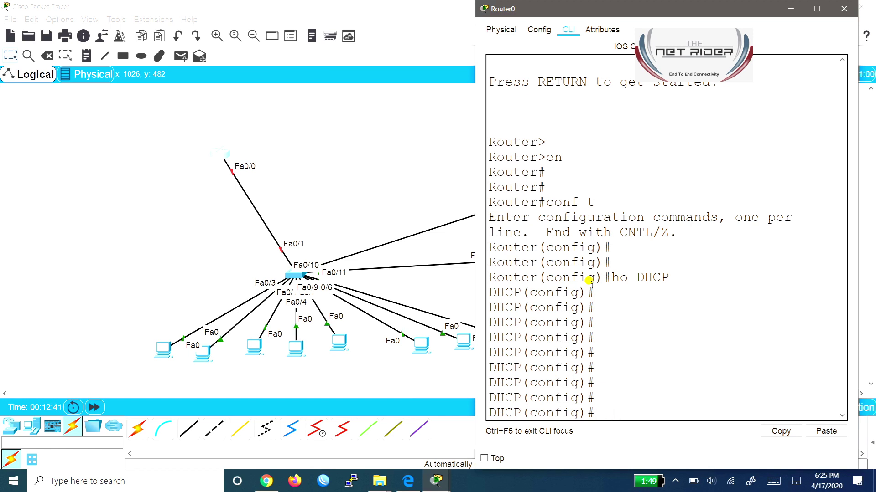
# Step: Enter the router's fa0/0 interface configuration and assign it the IP address 192.168.1.1 with subnet mask 255.255.255.0
pyautogui.write('nt')
pyautogui.write('fa')
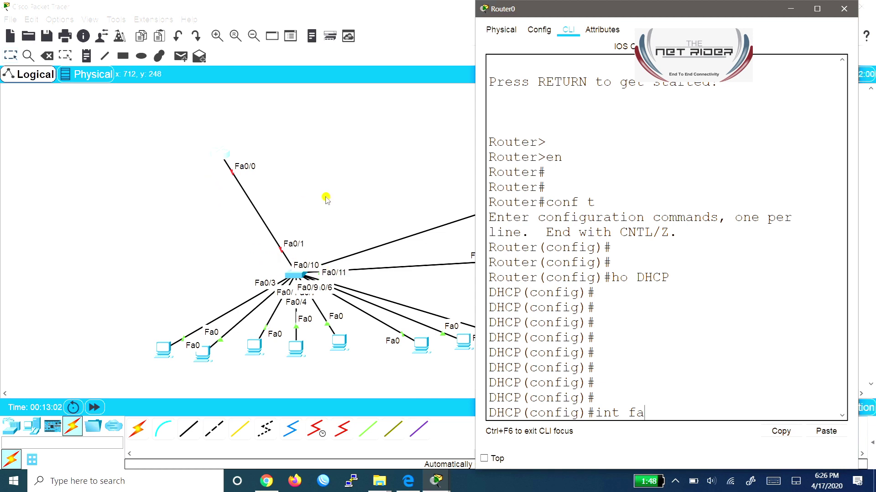
pyautogui.write('0/0')
pyautogui.press('Return')
pyautogui.write('ip add')
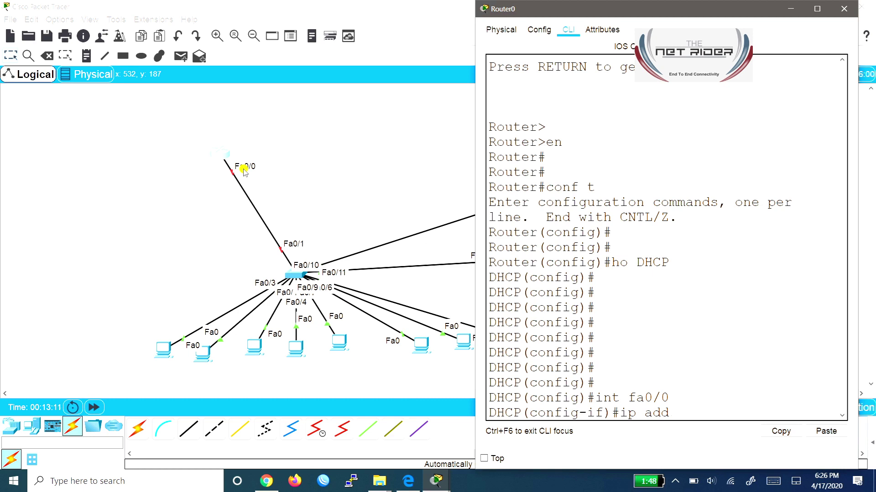
pyautogui.press('Tab')
pyautogui.write('192.168.')
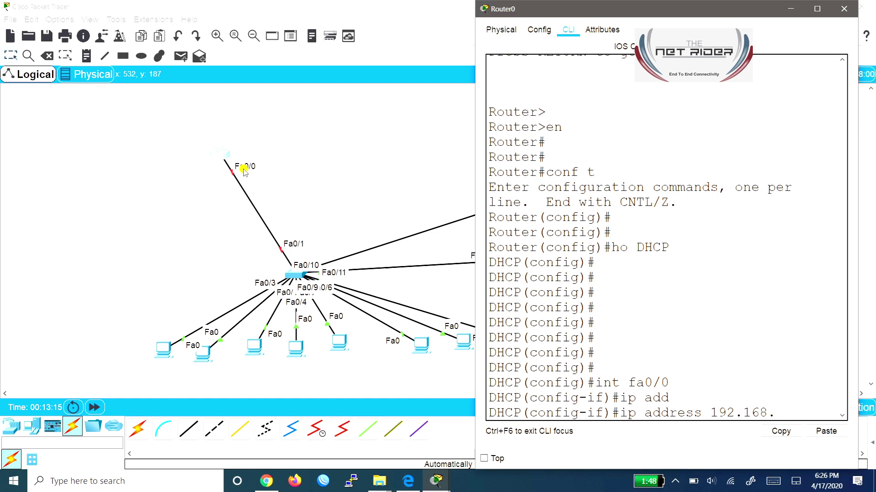
pyautogui.write('1.1 255.255.255.0')
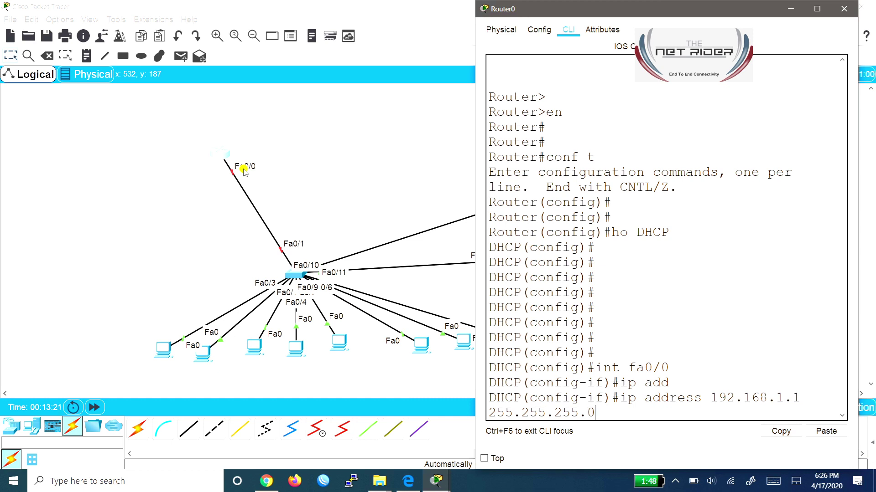
pyautogui.press('Return')
# Step: Enable the fa0/0 interface with "no shutdown" and return to global configuration mode with "exi"
pyautogui.write('no')
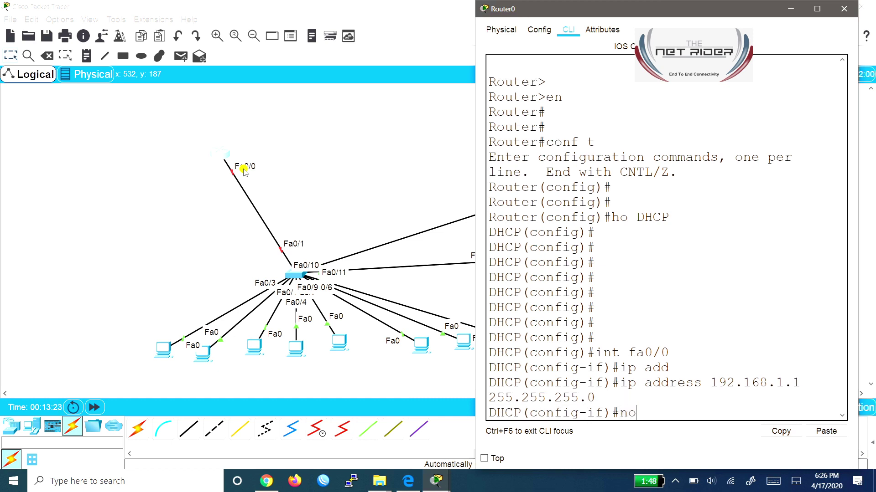
pyautogui.write(' sh')
pyautogui.press('Tab')
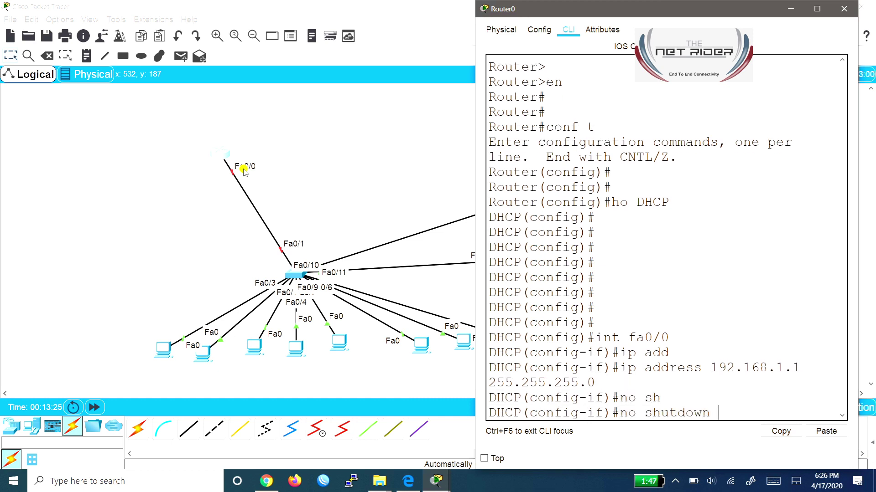
pyautogui.press('Return')
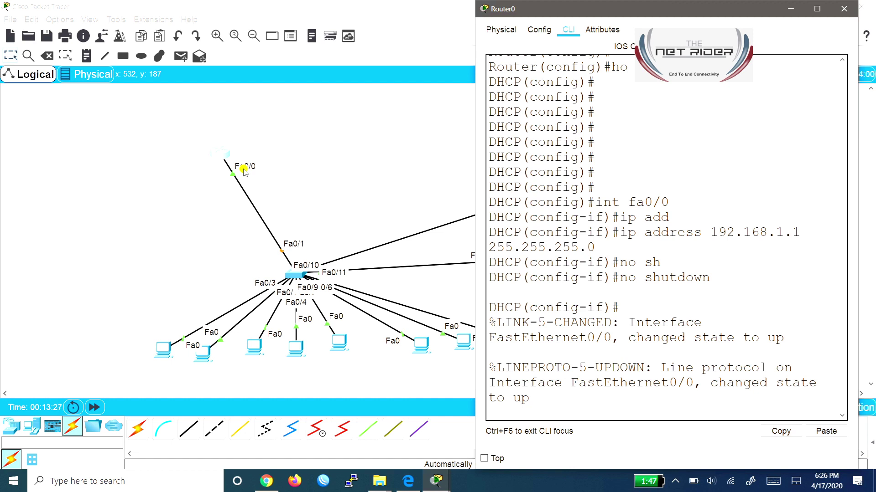
pyautogui.write('exi')
pyautogui.press('Return')
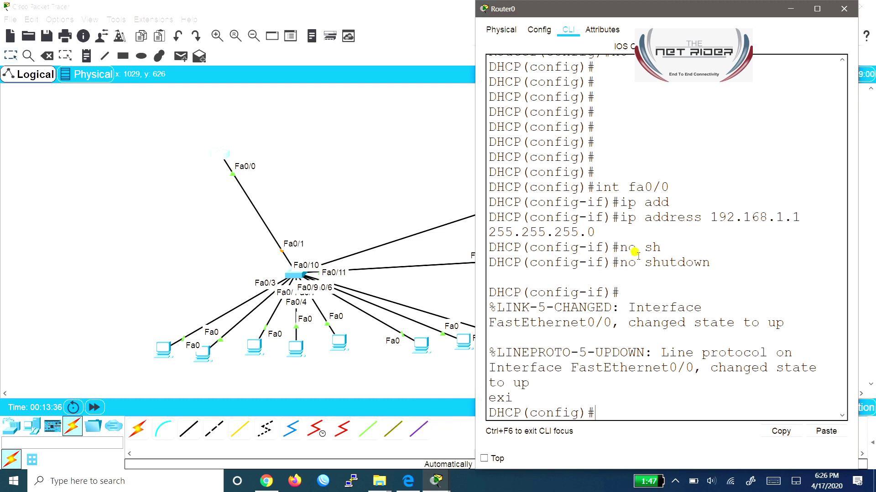
pyautogui.moveTo(612, 268); pyautogui.dragTo(721, 269)
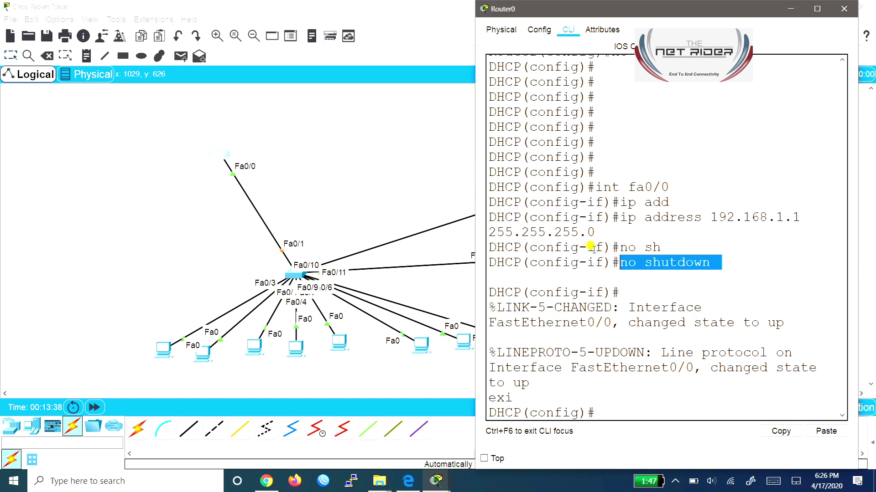
pyautogui.click(592, 248)
pyautogui.press('Return')
pyautogui.press('Return')
pyautogui.press('Return')
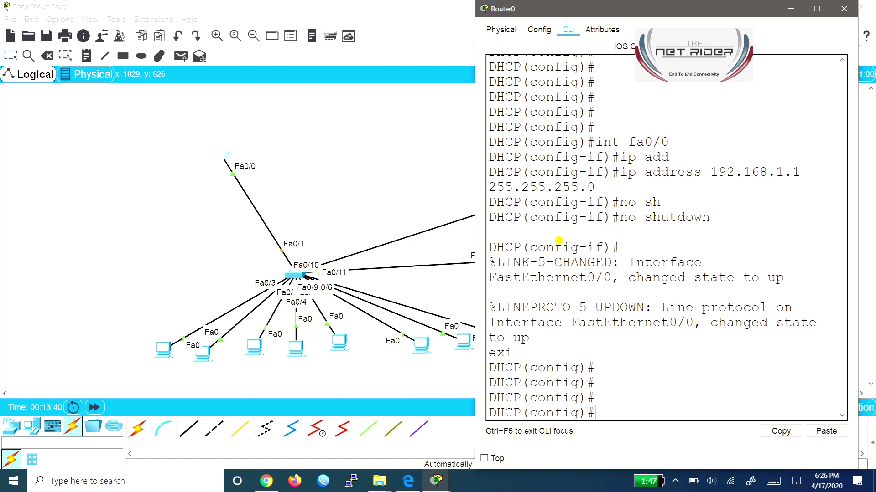
# Step: Create a DHCP pool on the router with the command "ip dhcp pool mypool"
pyautogui.write('ip dhc')
pyautogui.press('Tab')
pyautogui.press('Tab')
pyautogui.write('poo')
pyautogui.press('Tab')
pyautogui.write('mypool')
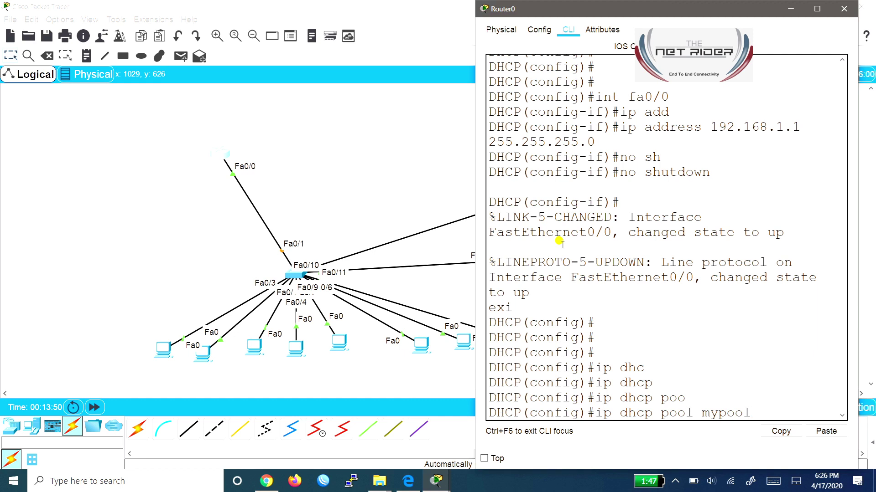
pyautogui.press('Return')
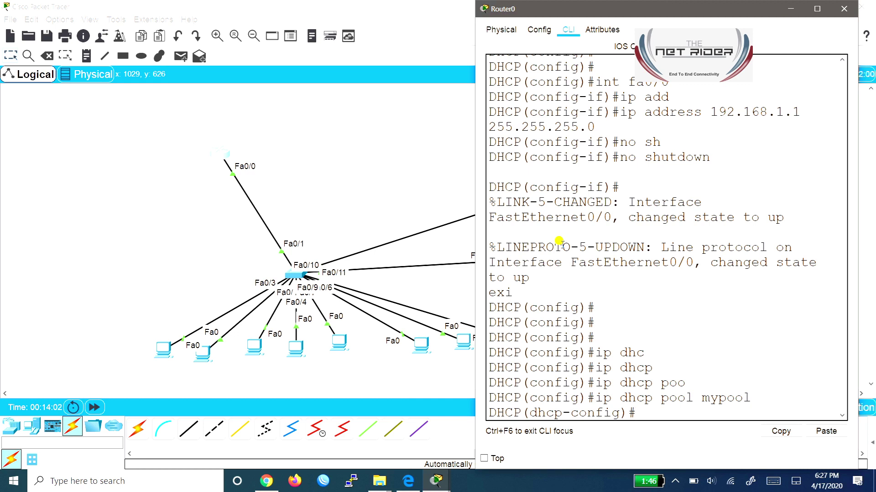
# Step: Define the DHCP pool's network with the command "network 192.168.1.0 255.255.255.0"
pyautogui.write('net')
pyautogui.press('Tab')
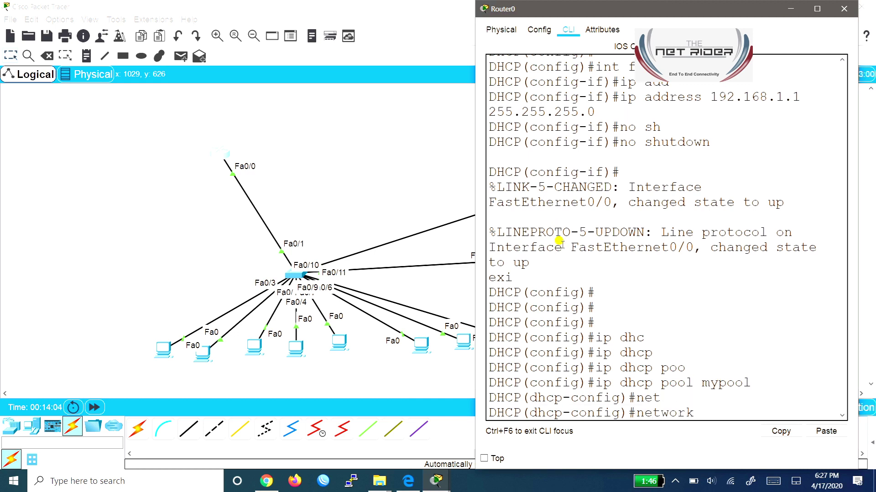
pyautogui.write('192.168.1.0 255.255.255.0')
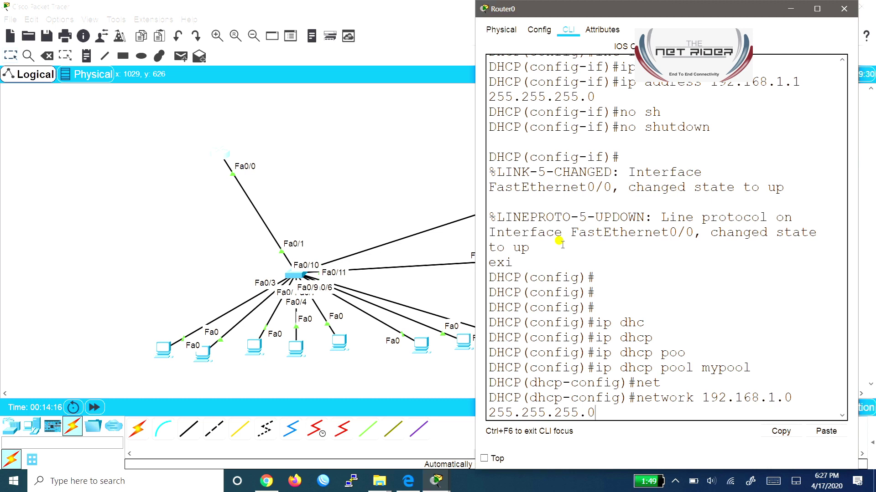
pyautogui.press('Return')
pyautogui.write('no sh')
pyautogui.press('BackSpace')
pyautogui.press('BackSpace')
pyautogui.press('BackSpace')
pyautogui.press('BackSpace')
pyautogui.press('BackSpace')
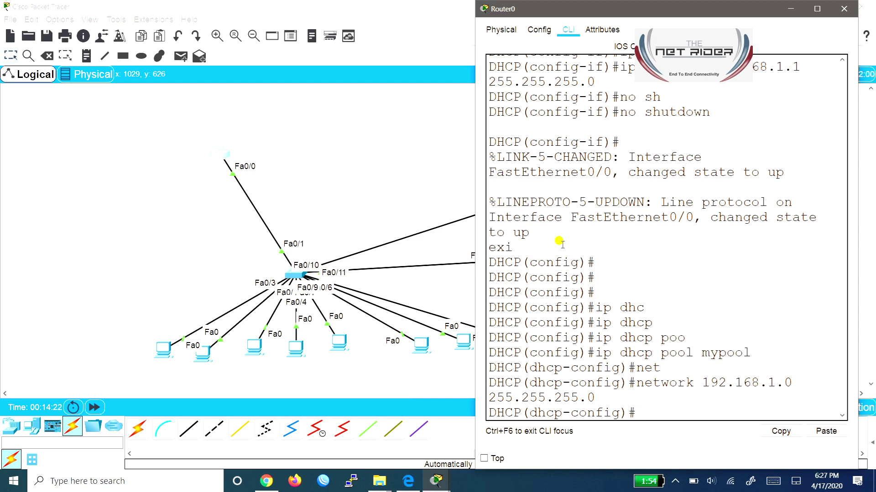
# Step: Set the DHCP pool's default gateway with the command "default-router 192.168.1.1"
pyautogui.write('def')
pyautogui.press('Tab')
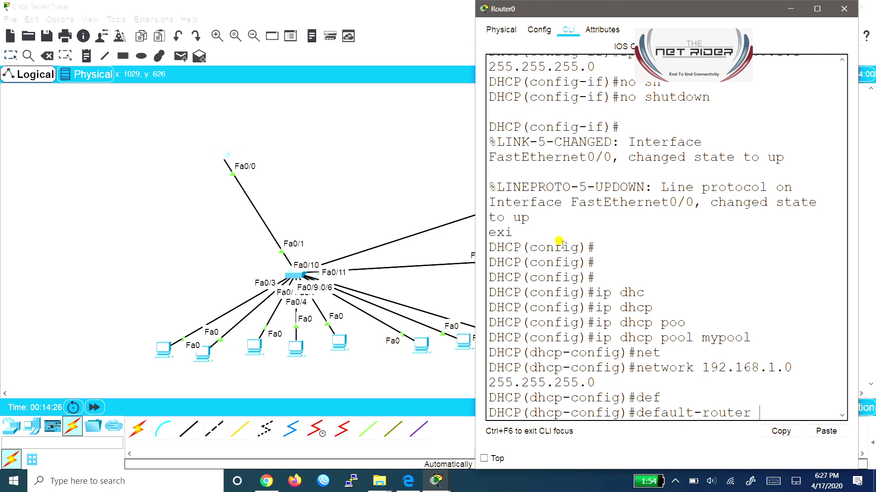
pyautogui.write('192.168.1.1')
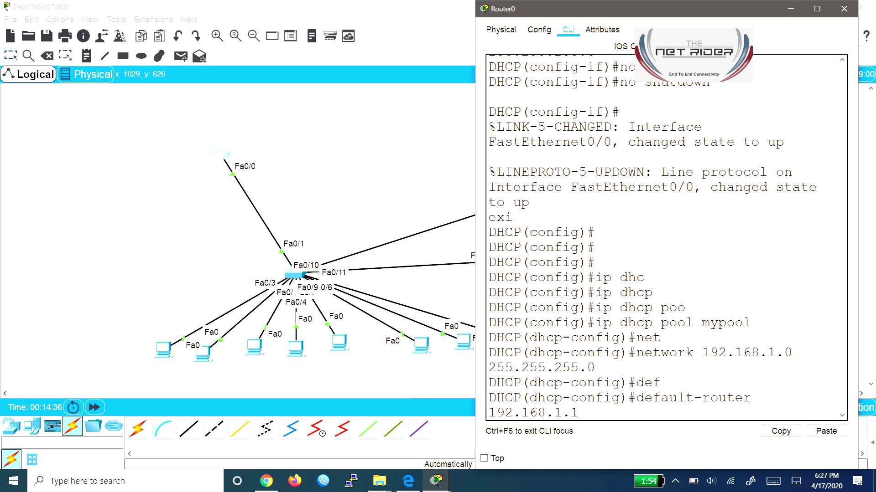
pyautogui.press('Return')
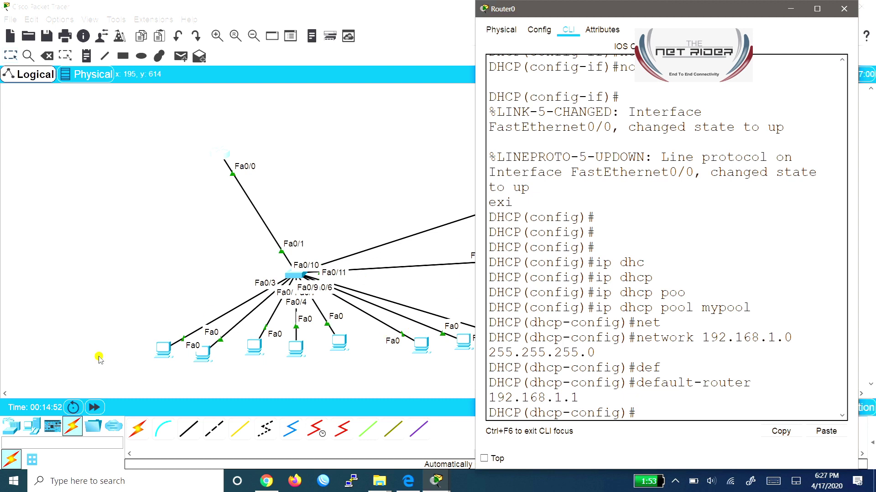
# Step: Switch PC0's IPv4 configuration to DHCP and close its device window
pyautogui.click(165, 351)
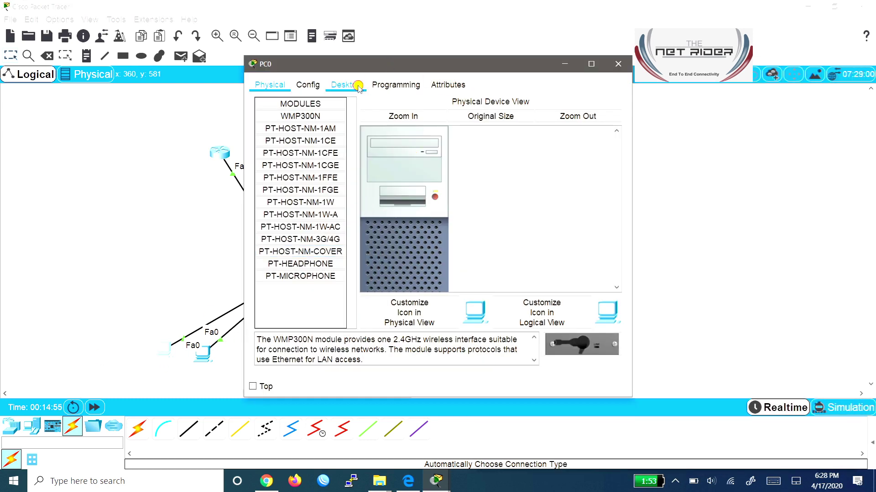
pyautogui.click(361, 86)
pyautogui.click(306, 138)
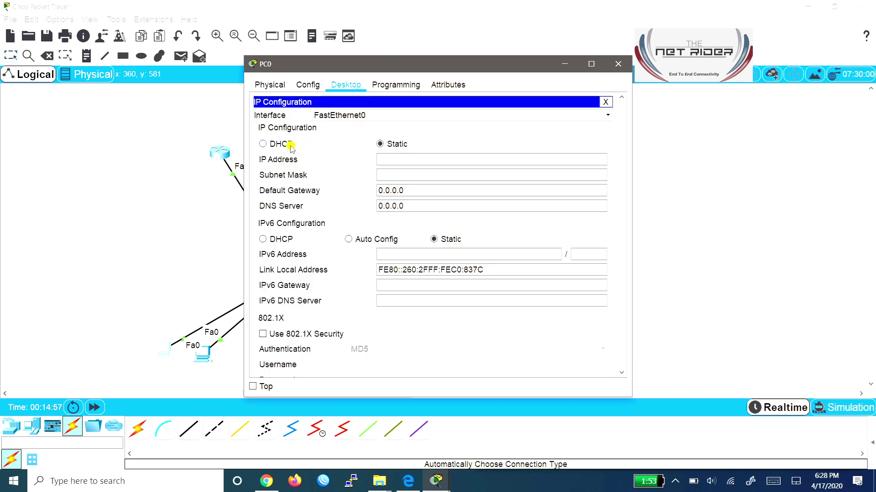
pyautogui.click(289, 144)
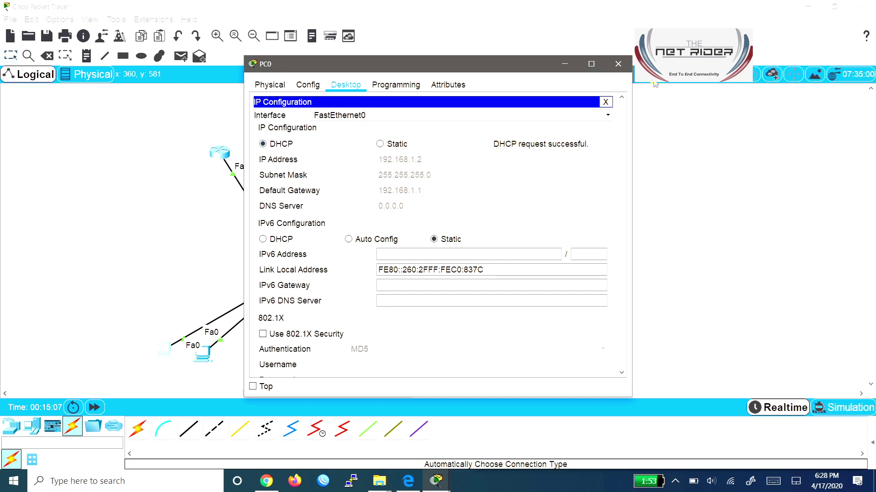
pyautogui.click(618, 64)
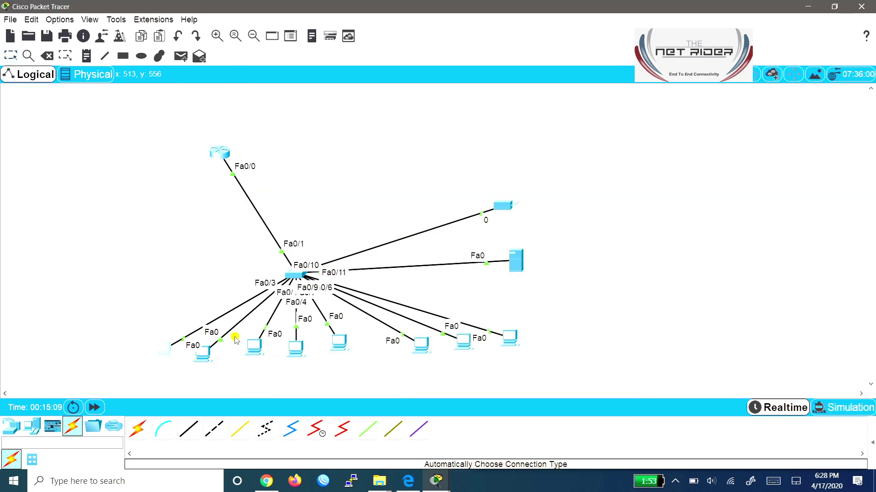
# Step: Switch PC1's IPv4 configuration to DHCP and close its device window
pyautogui.click(201, 354)
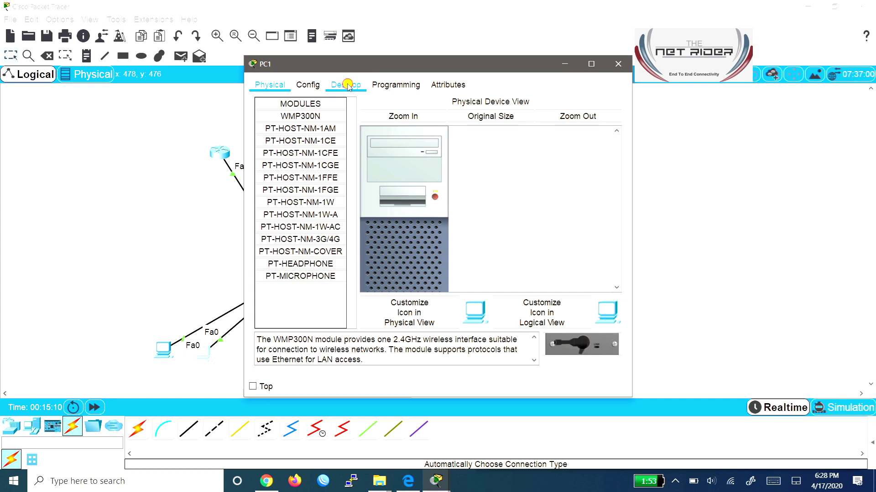
pyautogui.click(347, 86)
pyautogui.click(298, 133)
pyautogui.click(262, 143)
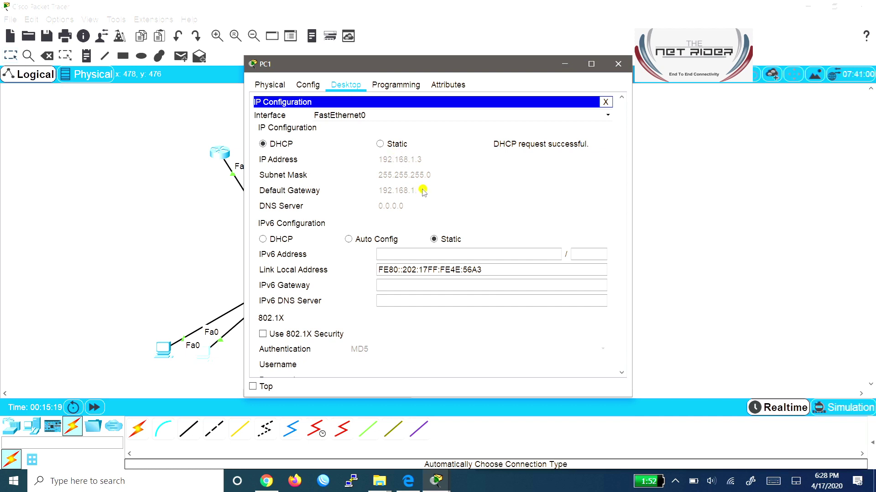
pyautogui.click(618, 63)
# Step: Switch PC2's IPv4 configuration to DHCP and close its device window
pyautogui.click(255, 349)
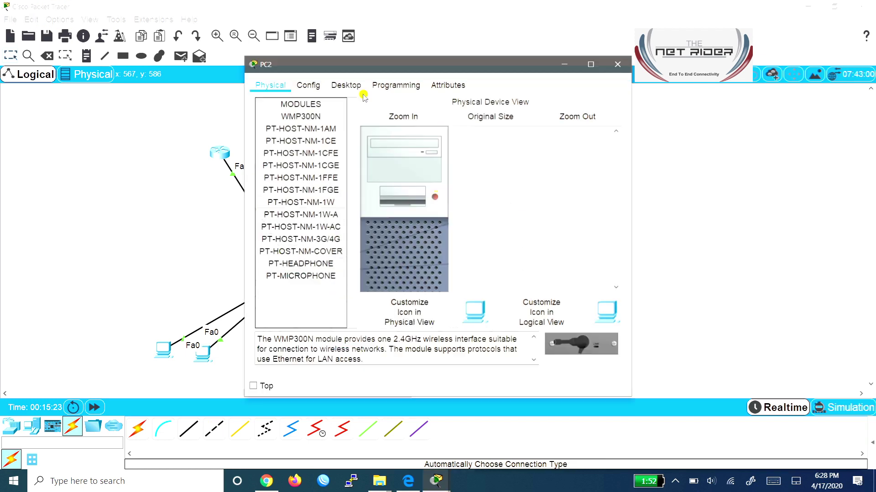
pyautogui.click(345, 87)
pyautogui.click(289, 123)
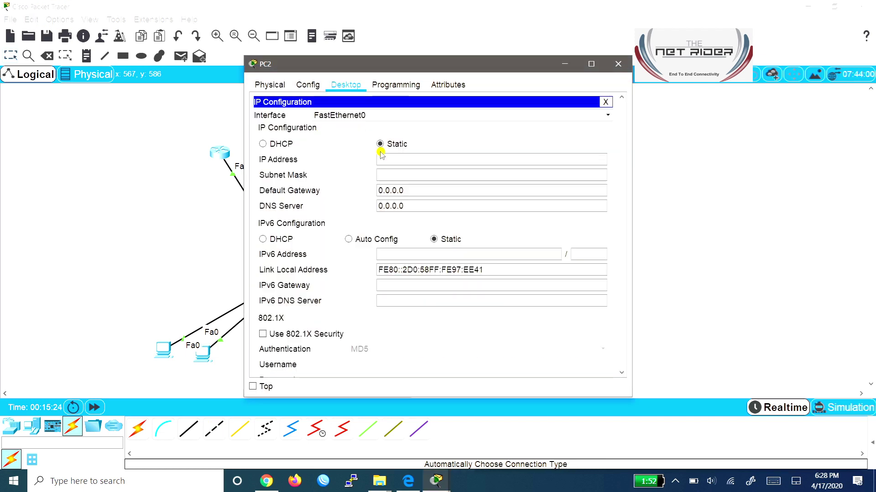
pyautogui.click(273, 142)
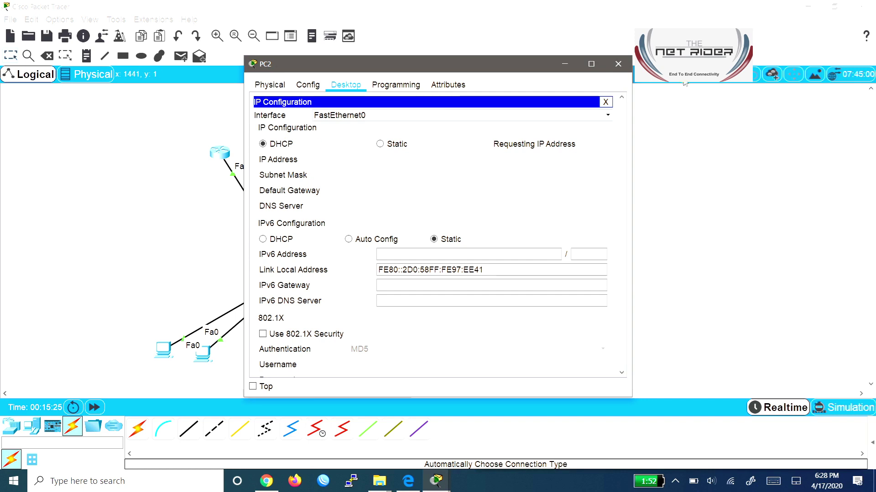
pyautogui.click(618, 62)
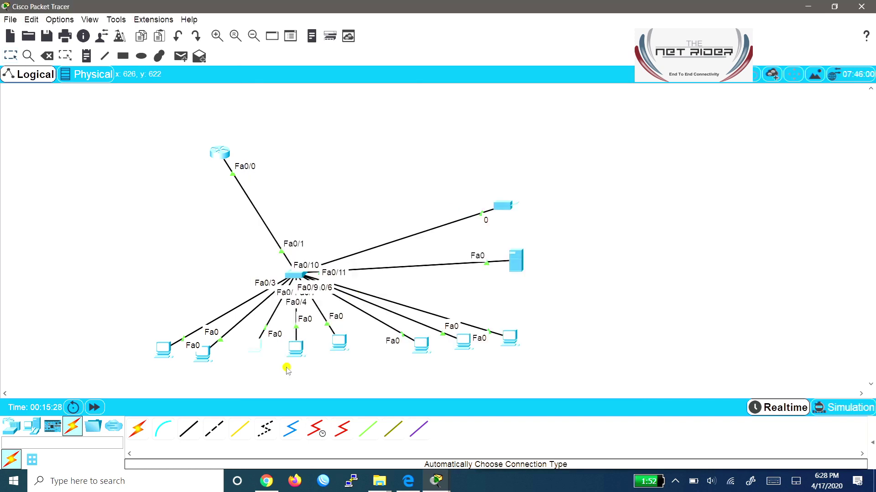
# Step: Switch PC3's IPv4 configuration from static to DHCP
pyautogui.click(296, 354)
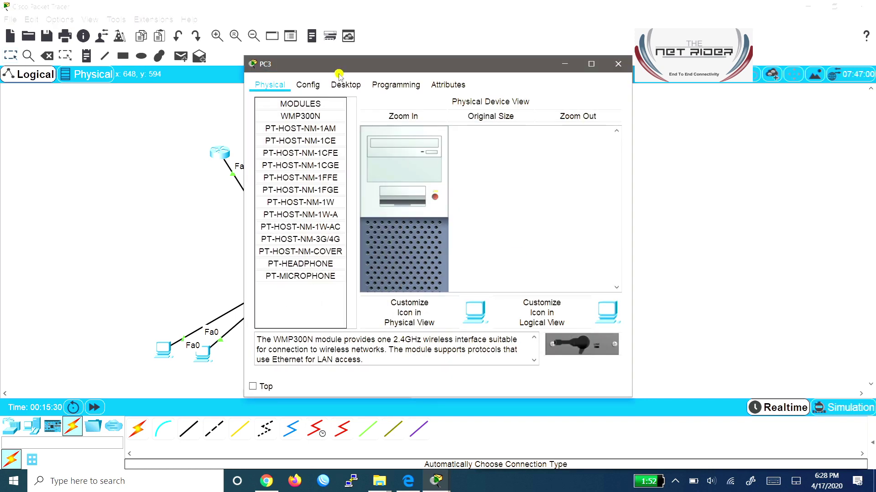
pyautogui.click(345, 84)
pyautogui.click(283, 133)
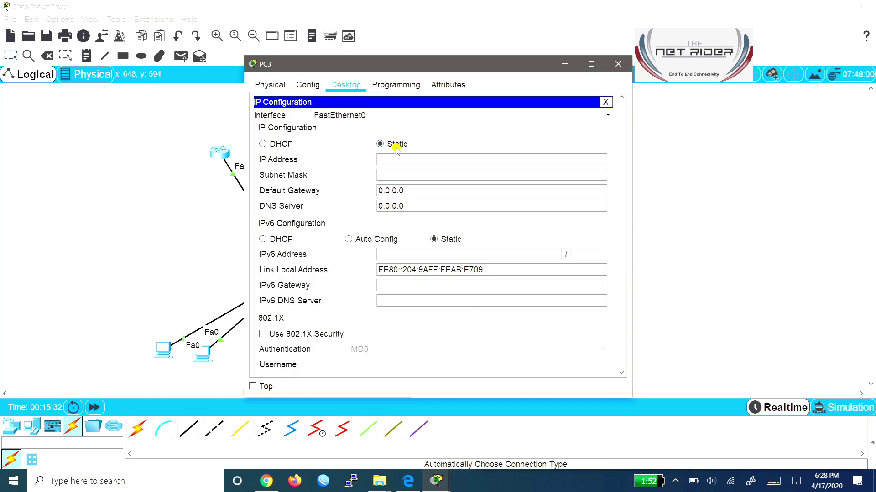
pyautogui.click(304, 146)
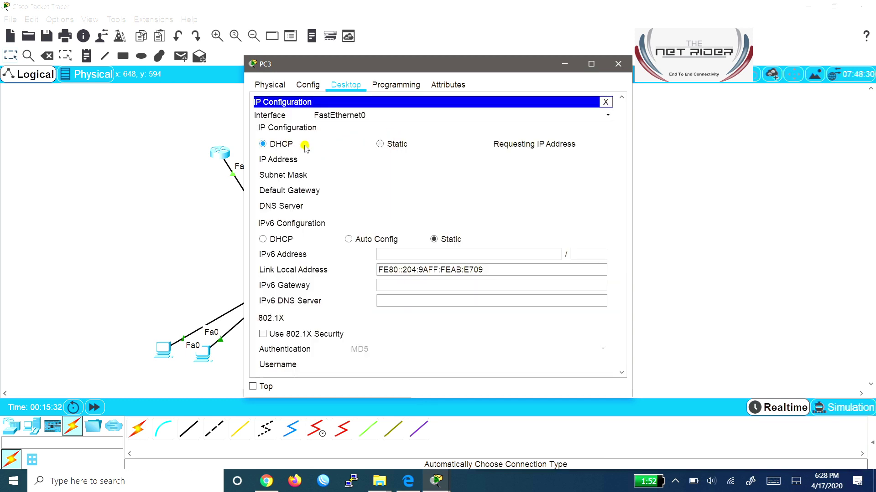
# Step: Close PC3's device window, switch PC4's IPv4 configuration to DHCP and close its window
pyautogui.click(622, 65)
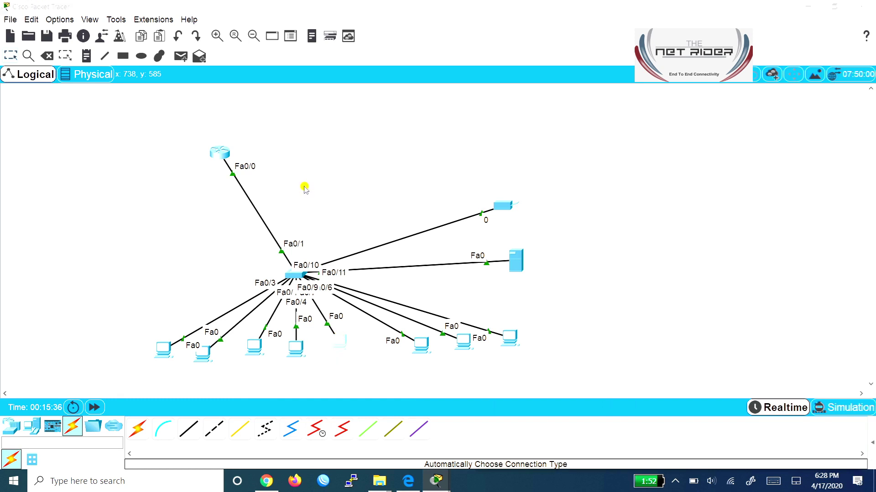
pyautogui.click(339, 341)
pyautogui.click(345, 85)
pyautogui.click(284, 133)
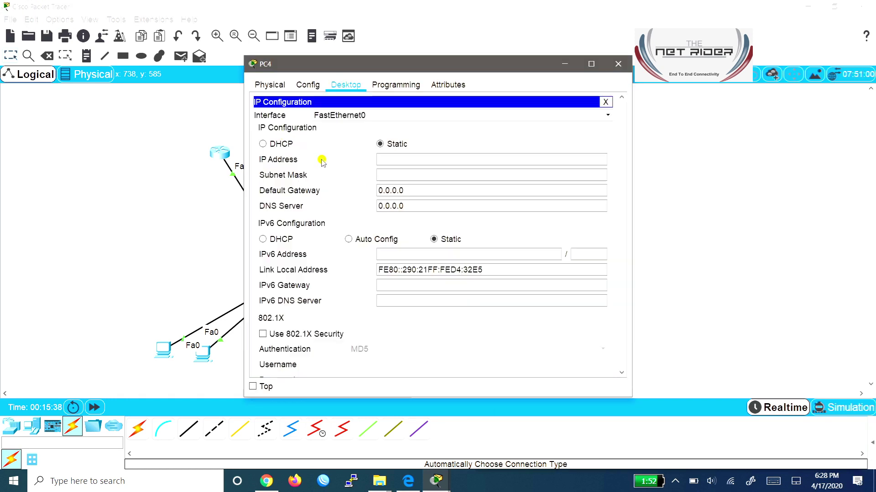
pyautogui.click(279, 144)
pyautogui.click(700, 165)
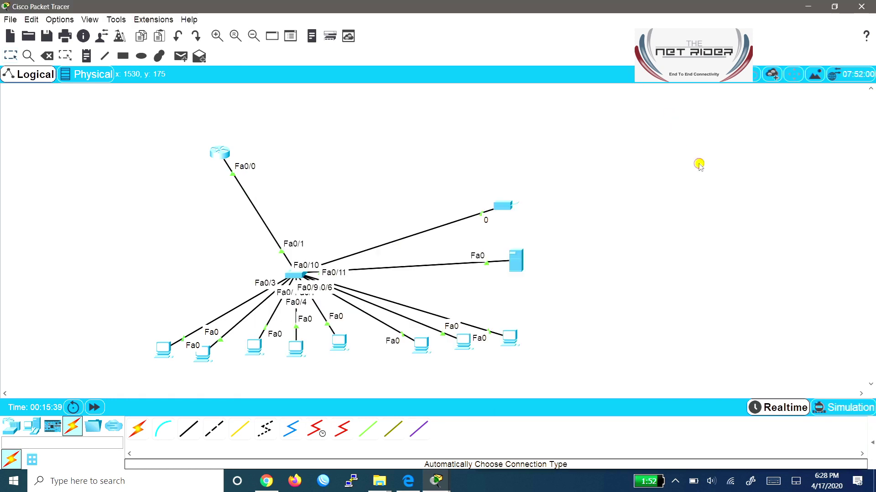
# Step: Switch PC5's IPv4 configuration from static to DHCP and close its device window
pyautogui.click(419, 344)
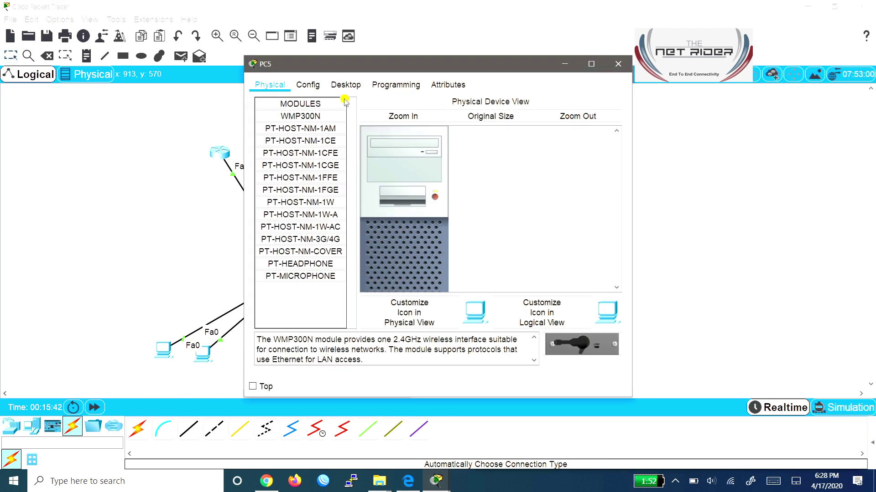
pyautogui.click(348, 85)
pyautogui.click(303, 114)
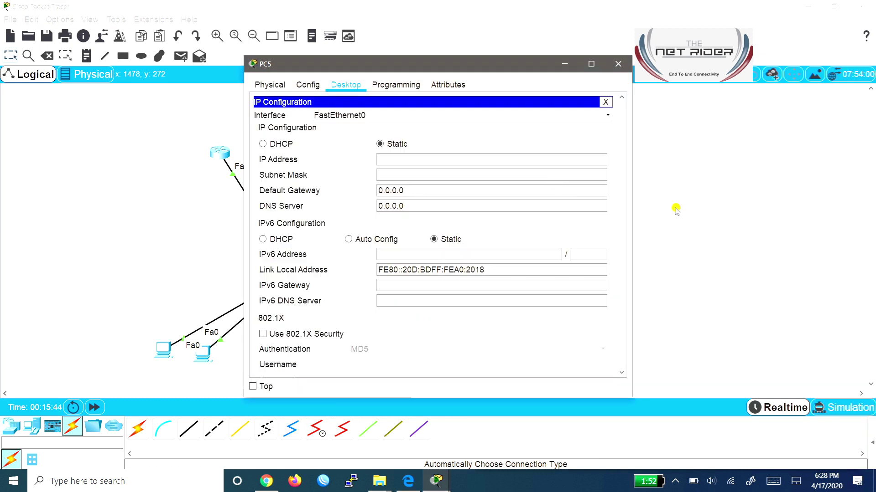
pyautogui.click(275, 144)
pyautogui.hotkey('alt', 'F4')
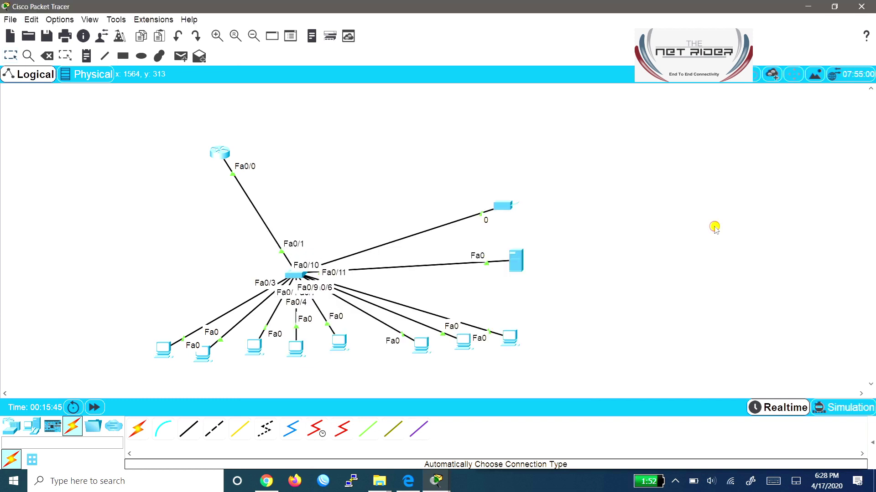
# Step: Switch PC6's IPv4 configuration from static to DHCP and close its device window
pyautogui.click(460, 343)
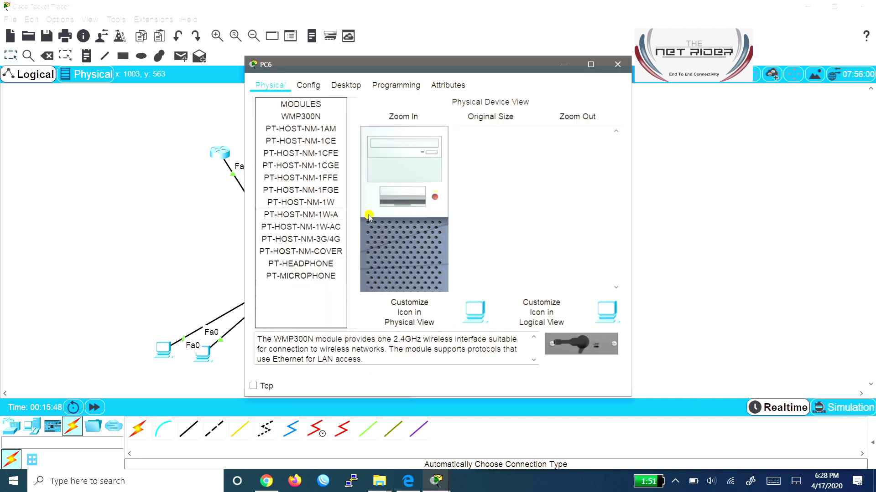
pyautogui.click(347, 85)
pyautogui.click(304, 146)
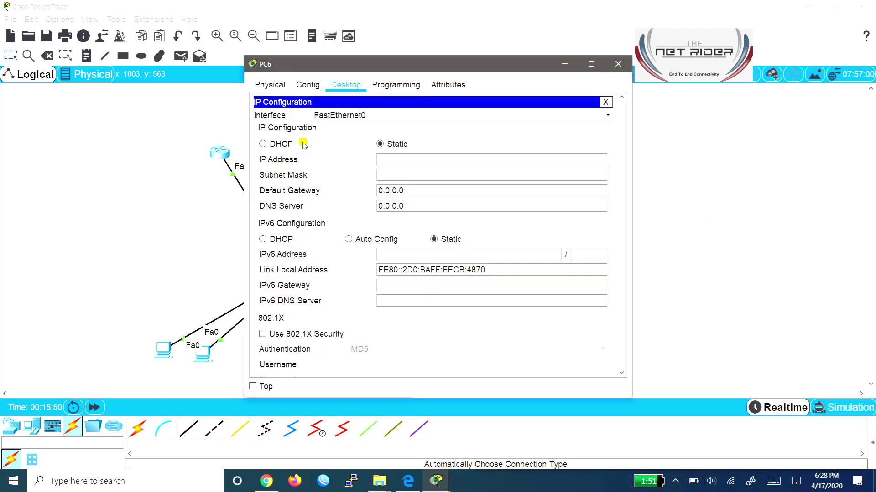
pyautogui.click(275, 142)
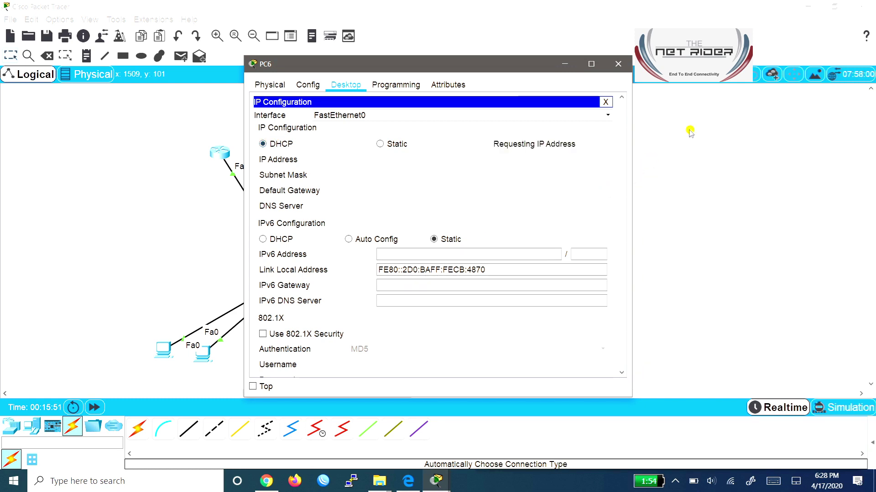
pyautogui.click(617, 64)
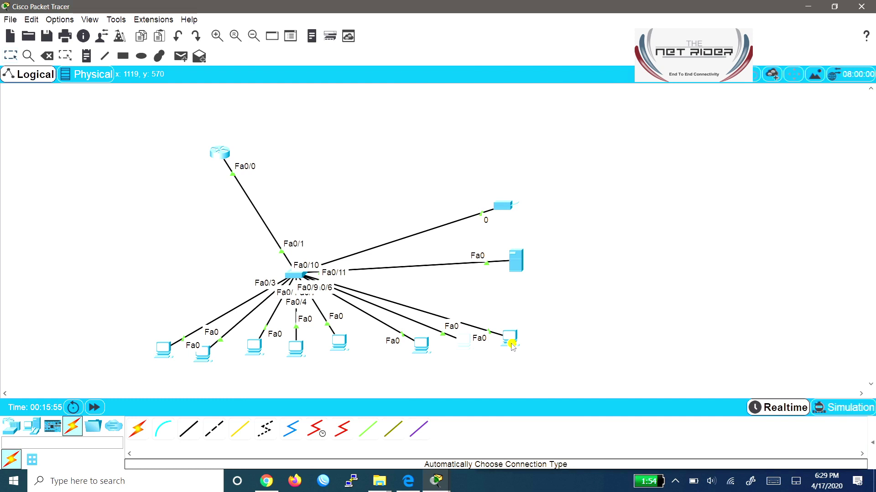
# Step: Switch PC7's IPv4 configuration from static to DHCP and close its device window
pyautogui.moveTo(511, 345)
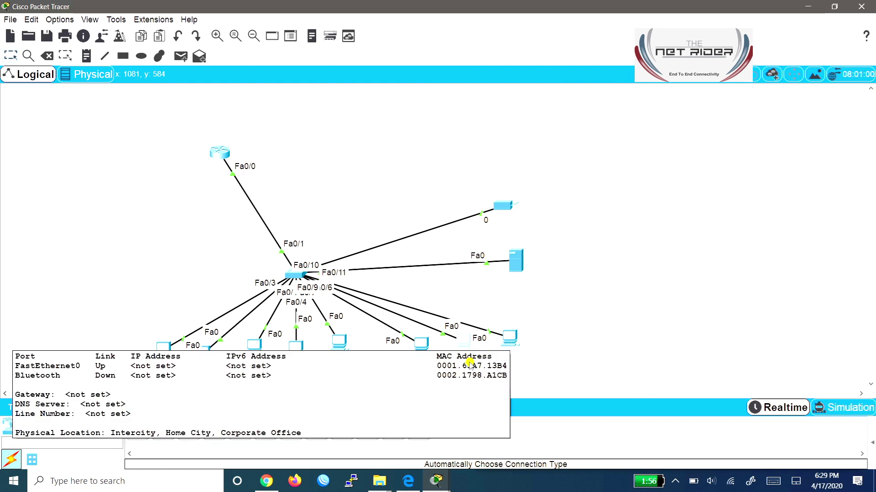
pyautogui.click(511, 340)
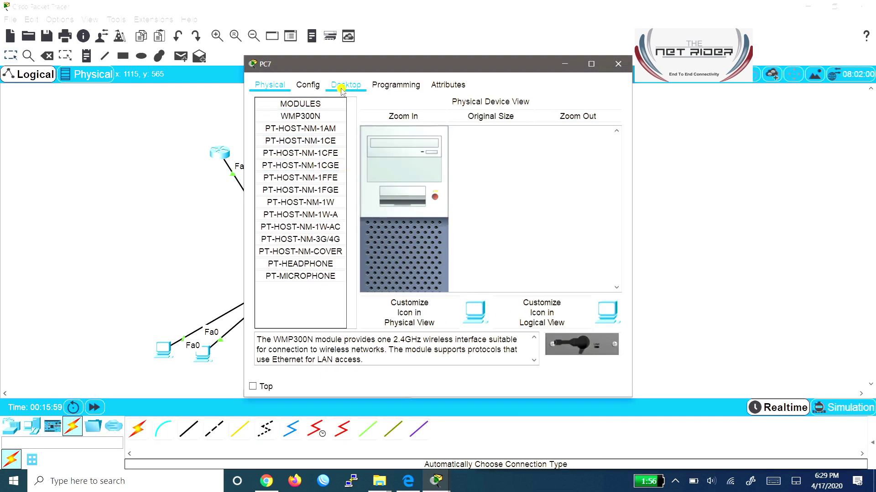
pyautogui.click(345, 86)
pyautogui.click(288, 123)
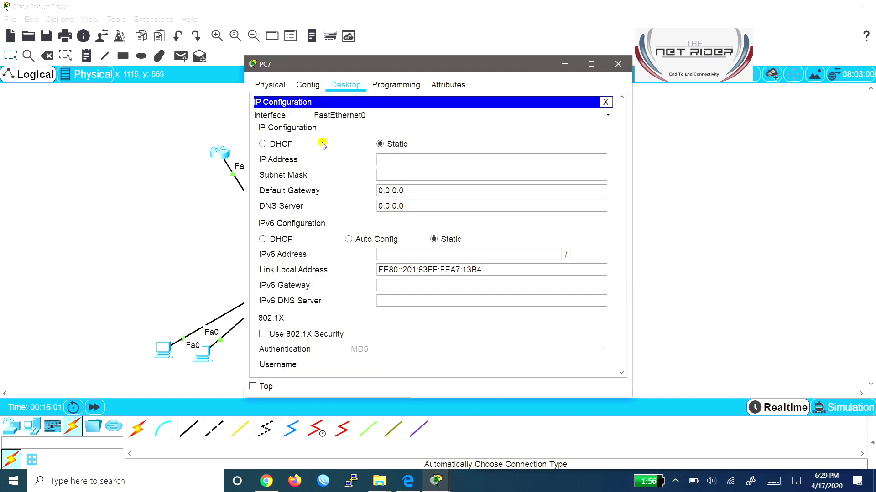
pyautogui.click(263, 143)
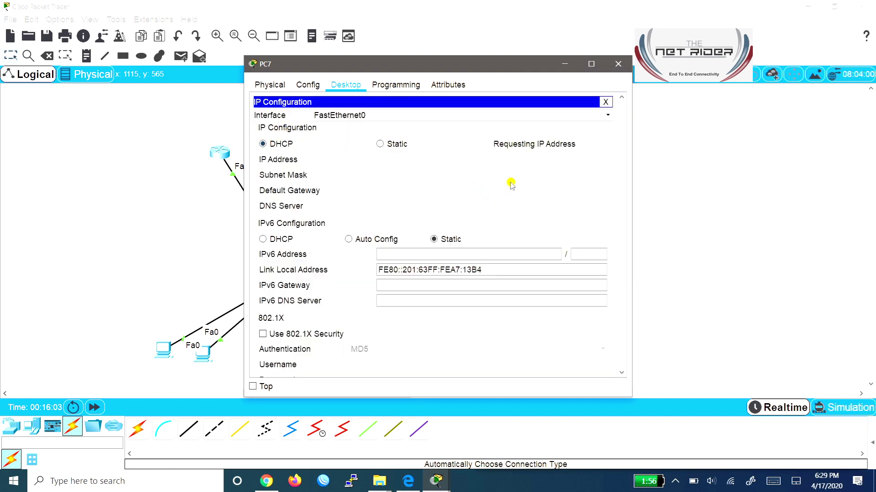
pyautogui.click(618, 64)
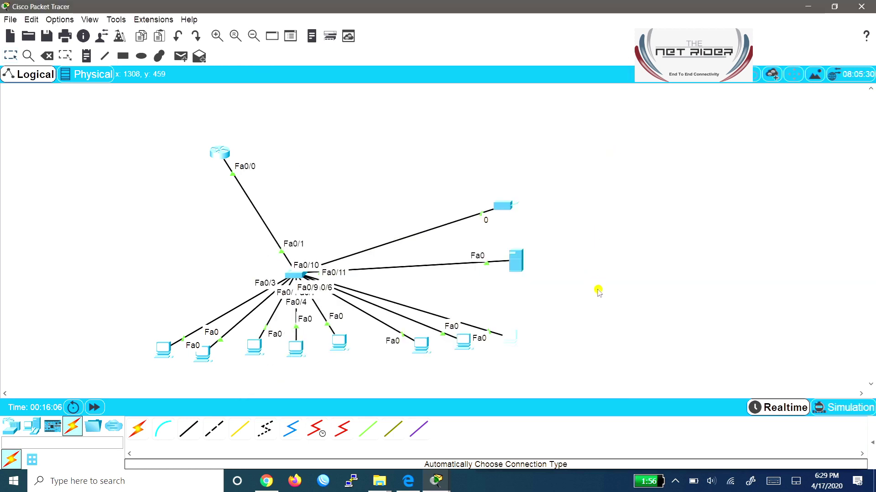
# Step: Switch Server0's IPv4 configuration to DHCP and close its device window
pyautogui.click(514, 258)
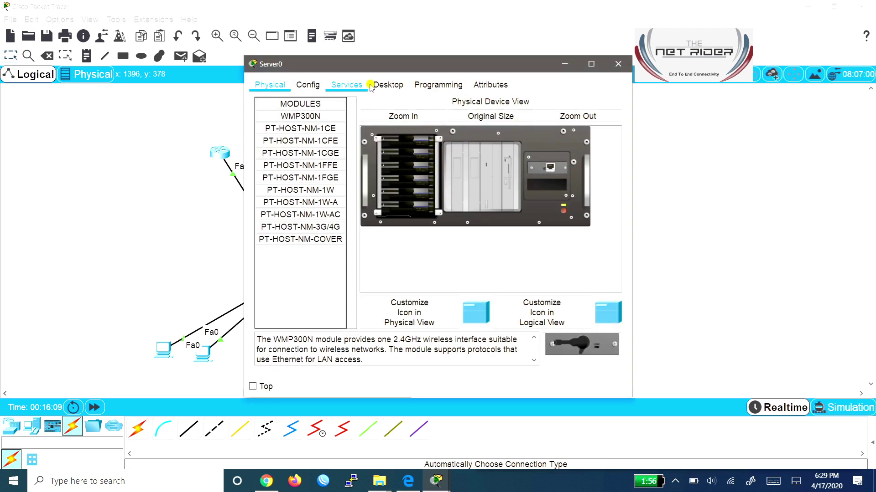
pyautogui.click(388, 85)
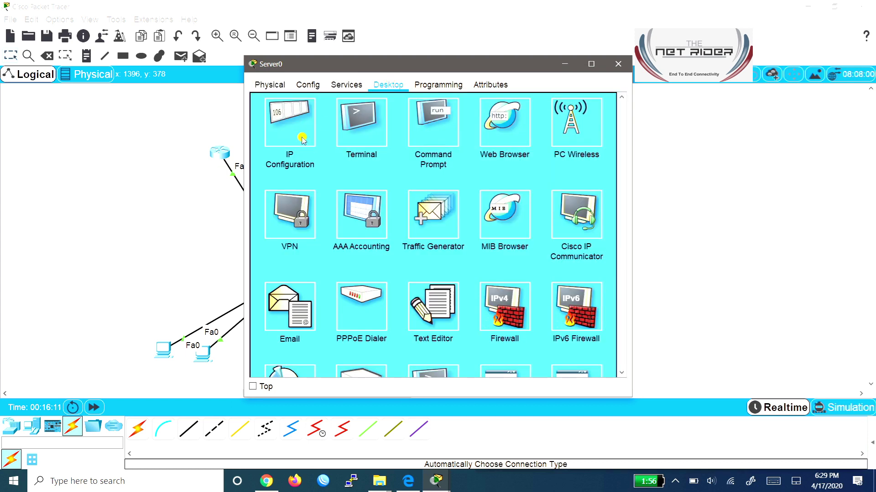
pyautogui.click(302, 136)
pyautogui.click(274, 129)
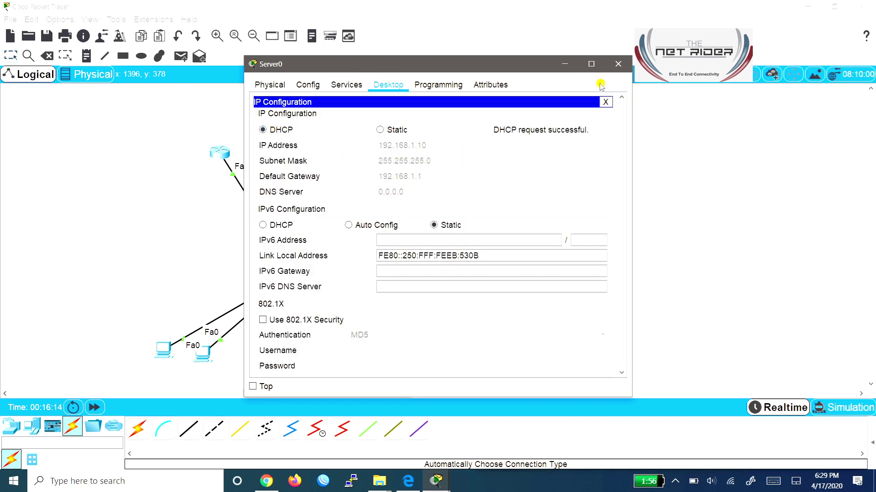
pyautogui.click(618, 64)
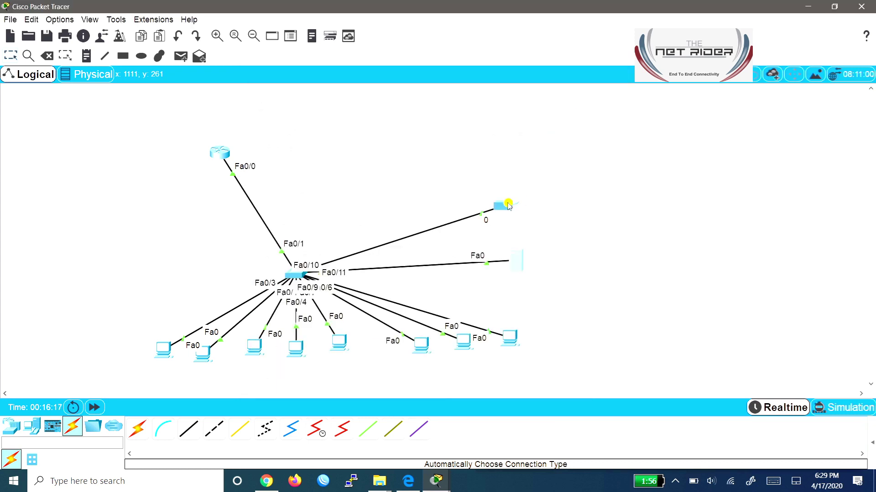
# Step: Set Printer0's IPv4 gateway and DNS to DHCP, check its FastEthernet0 IP settings and close its window
pyautogui.click(502, 203)
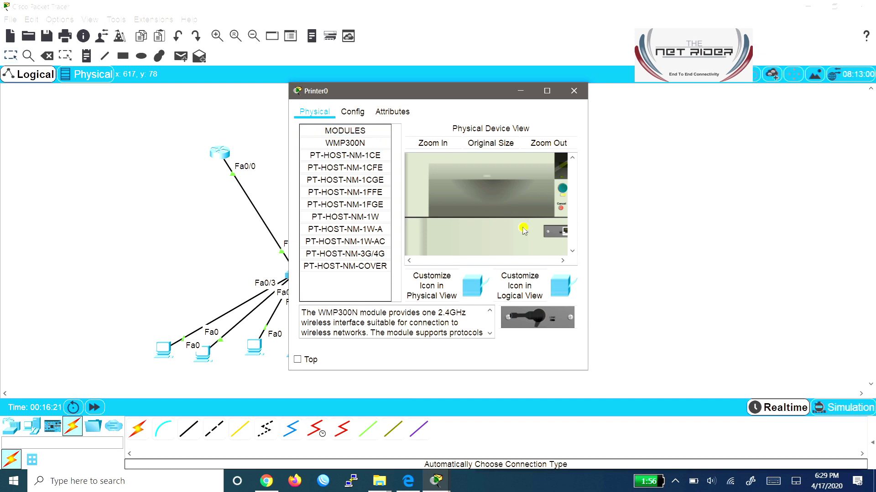
pyautogui.click(547, 91)
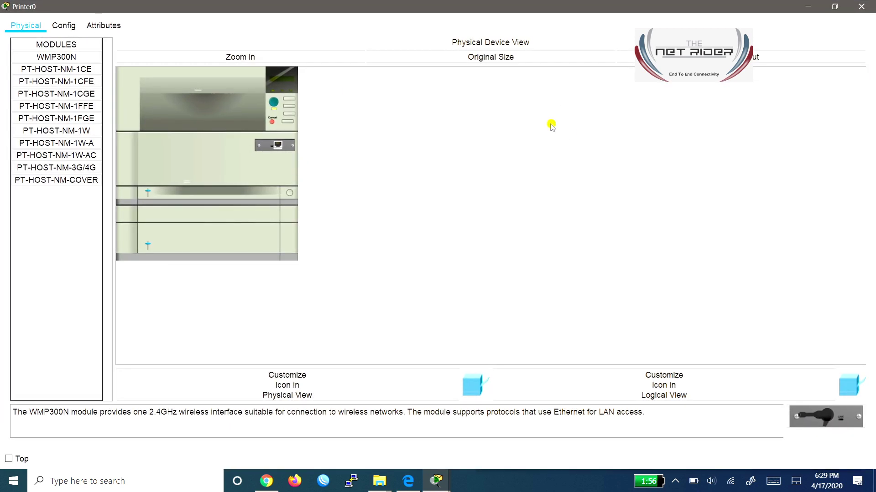
pyautogui.click(64, 25)
pyautogui.click(108, 105)
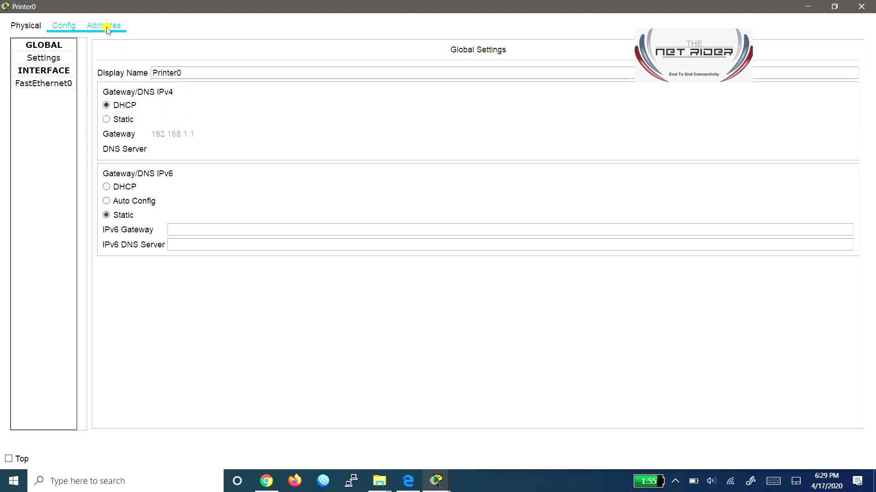
pyautogui.click(54, 70)
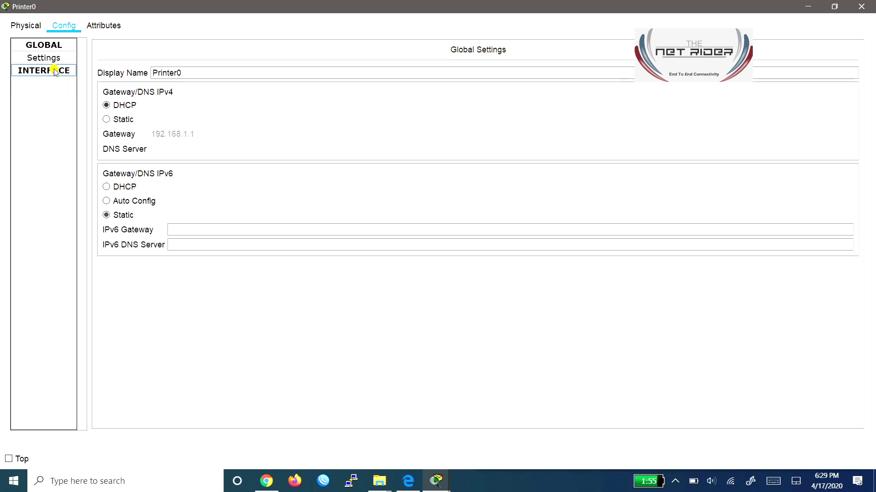
pyautogui.click(54, 70)
pyautogui.click(53, 84)
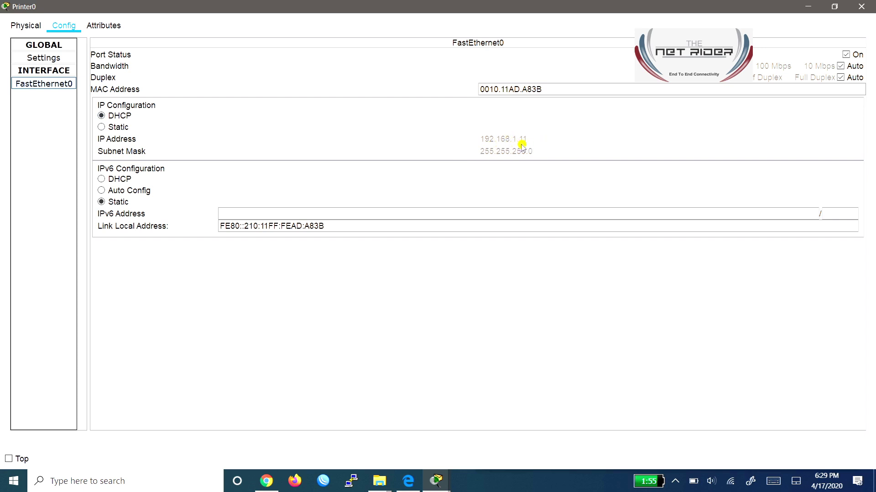
pyautogui.click(859, 5)
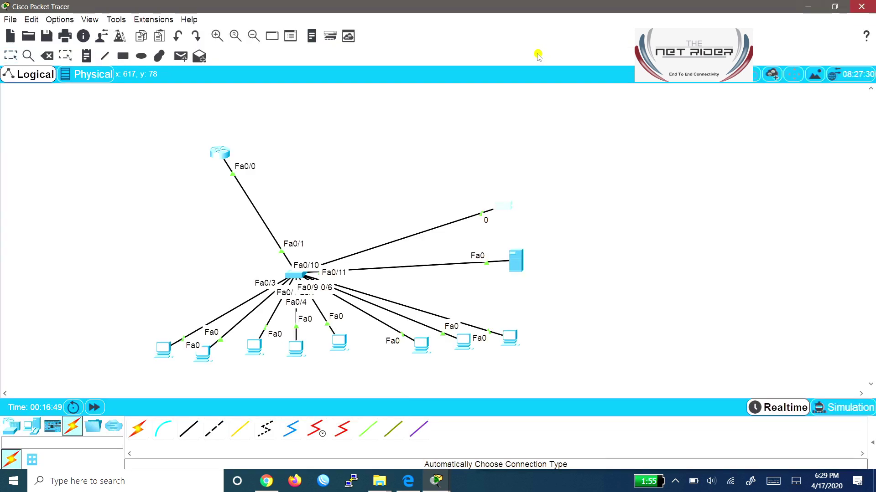
# Step: Reopen Router0's command line, widen its window and exit DHCP pool configuration to privileged EXEC mode
pyautogui.click(216, 156)
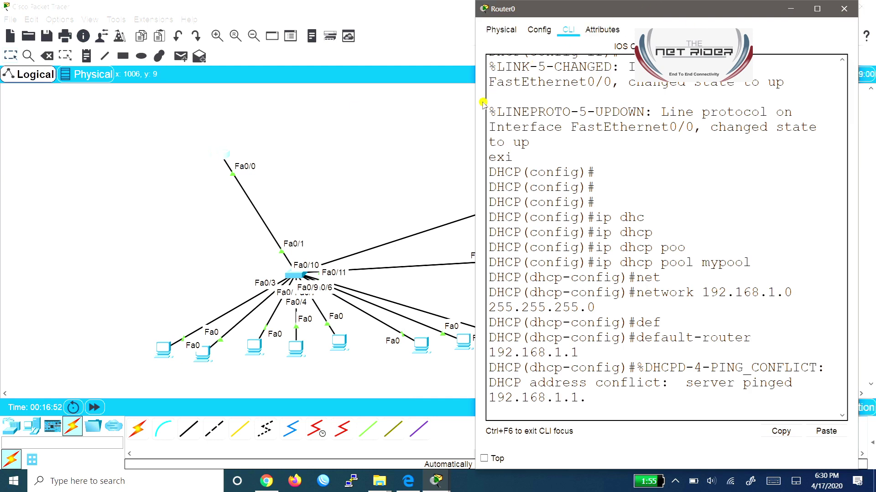
pyautogui.moveTo(476, 109); pyautogui.dragTo(158, 117)
pyautogui.press('Return')
pyautogui.press('Return')
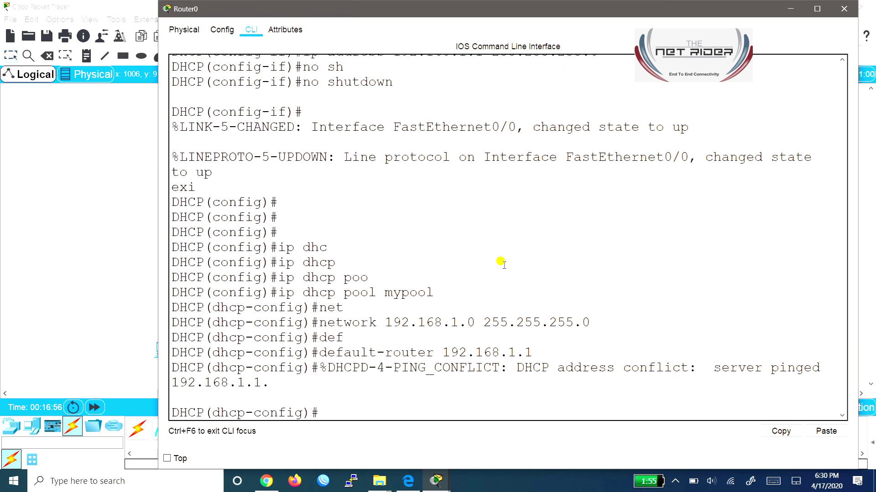
pyautogui.hotkey('ctrl', 'z')
pyautogui.press('Return')
pyautogui.press('Return')
pyautogui.press('Return')
# Step: Run show ip dhcp binding on the router to review the leased addresses and minimize its window
pyautogui.write('sh')
pyautogui.press('Tab')
pyautogui.write('ip dh')
pyautogui.press('Tab')
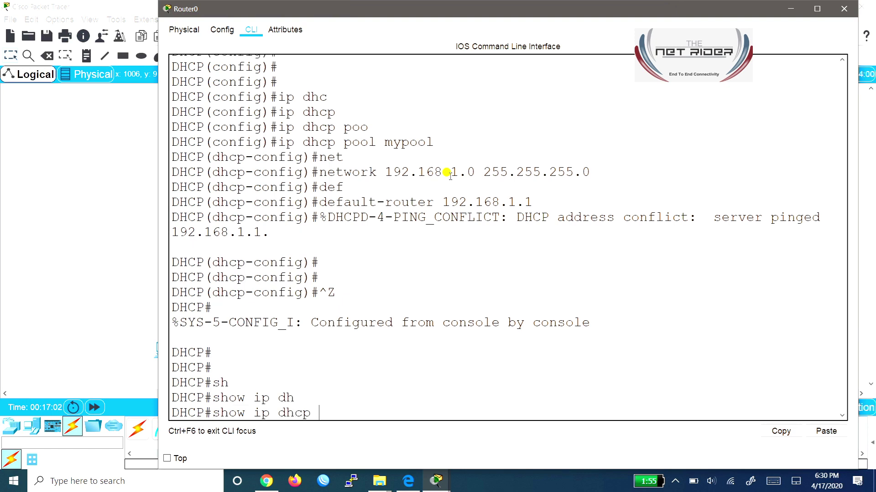
pyautogui.write('bi')
pyautogui.press('Tab')
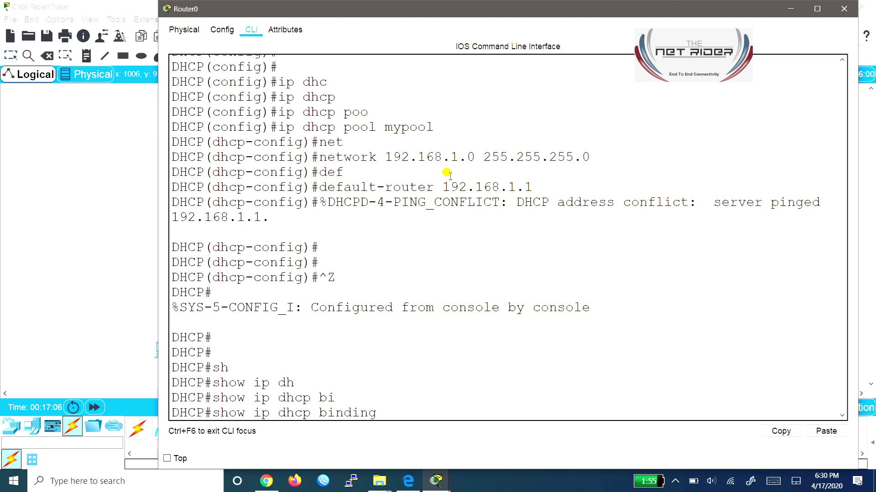
pyautogui.press('Return')
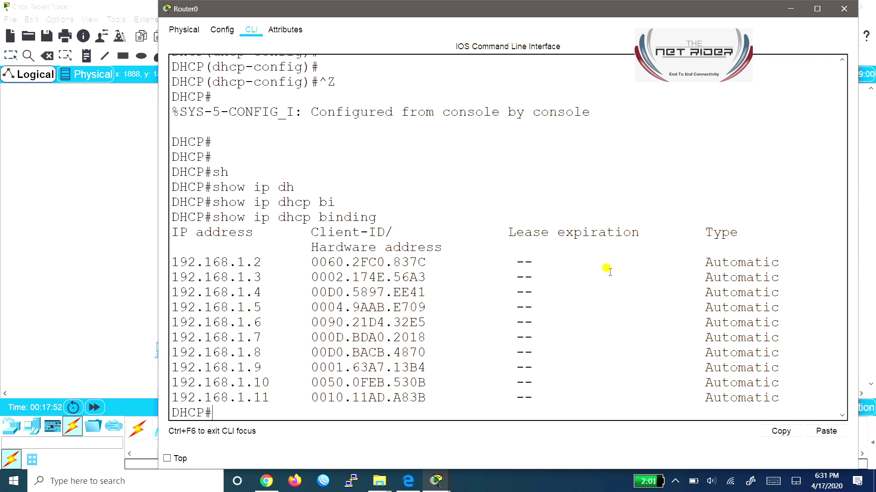
pyautogui.click(798, 8)
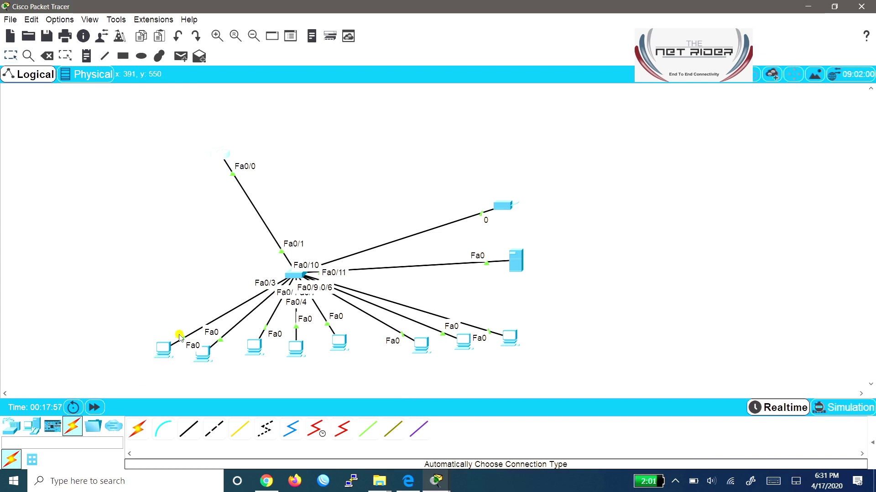
# Step: Open PC0's command prompt, maximize its window and ping 192.168.1.2
pyautogui.click(163, 351)
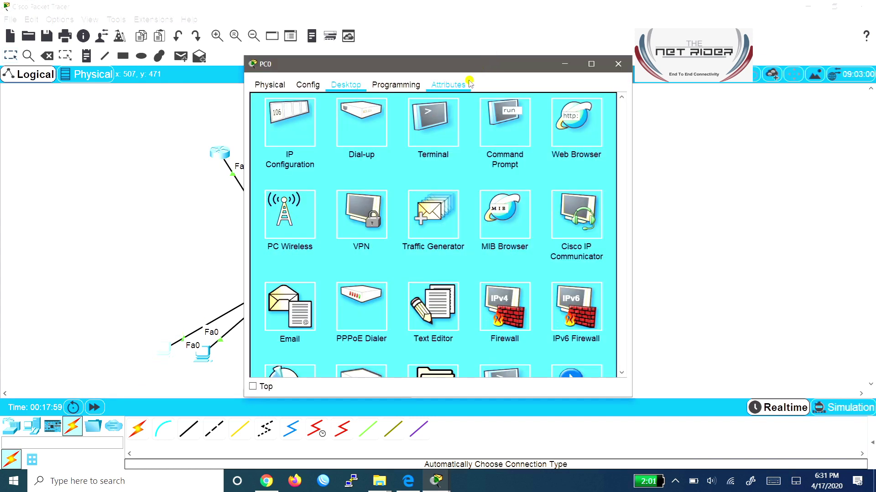
pyautogui.click(481, 133)
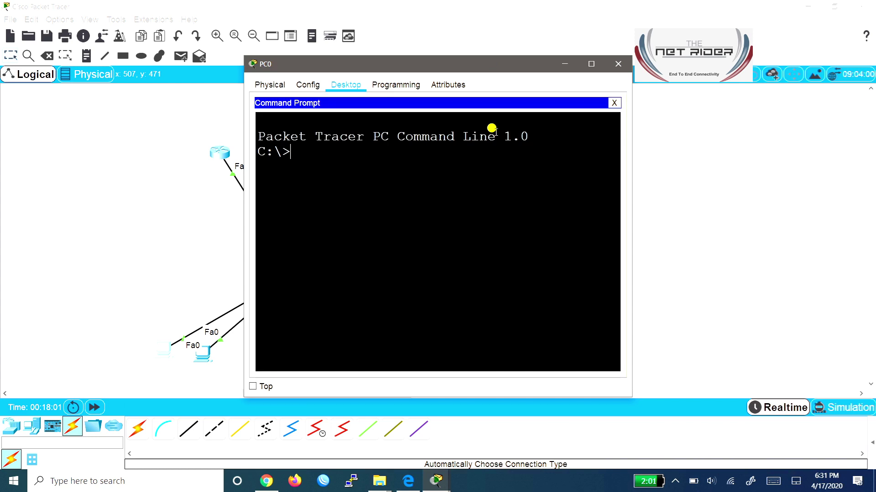
pyautogui.doubleClick(435, 65)
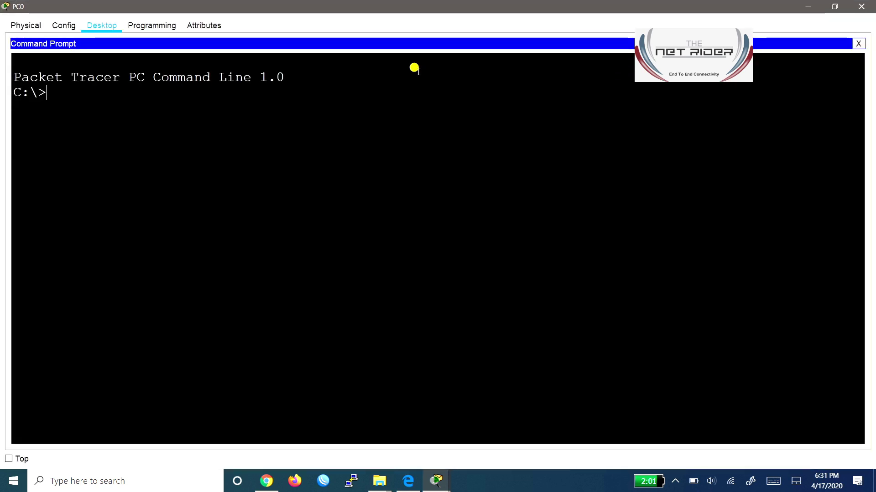
pyautogui.write('ping 192.168.1.2')
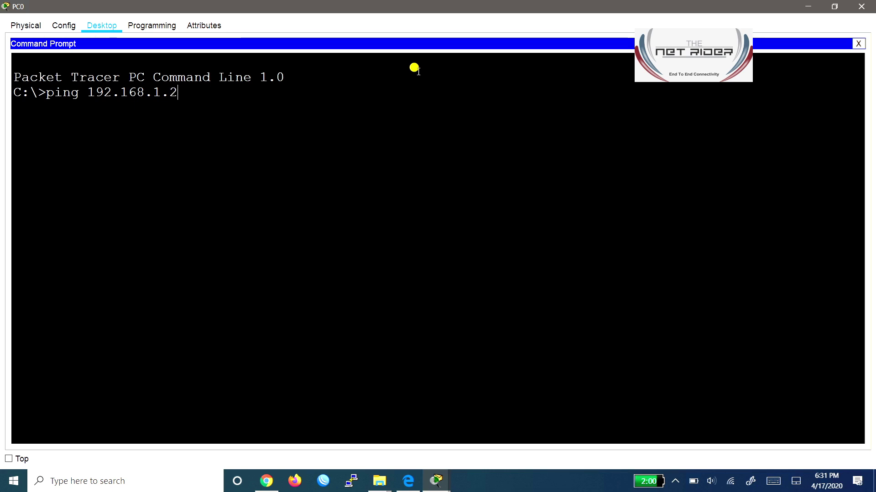
pyautogui.press('Return')
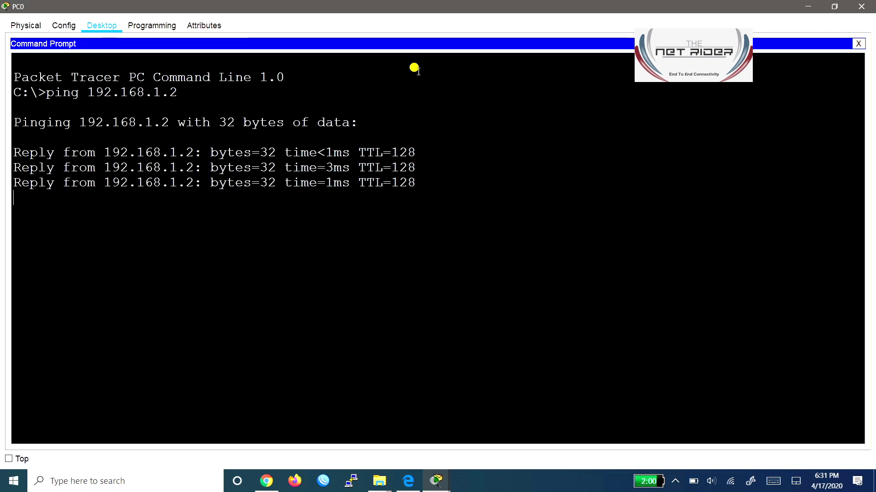
# Step: Ping 192.168.1.3 and the router's address 192.168.1.1 from PC0
pyautogui.press('Up')
pyautogui.press('BackSpace')
pyautogui.write('3')
pyautogui.press('Return')
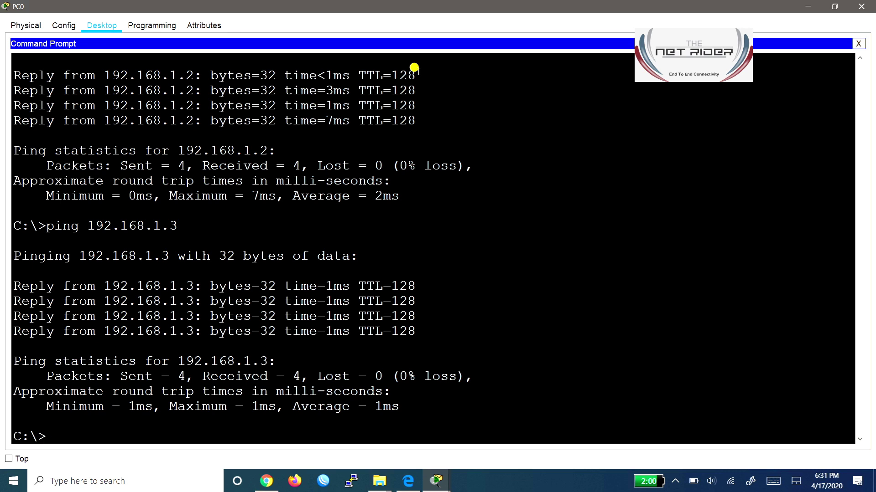
pyautogui.press('Up')
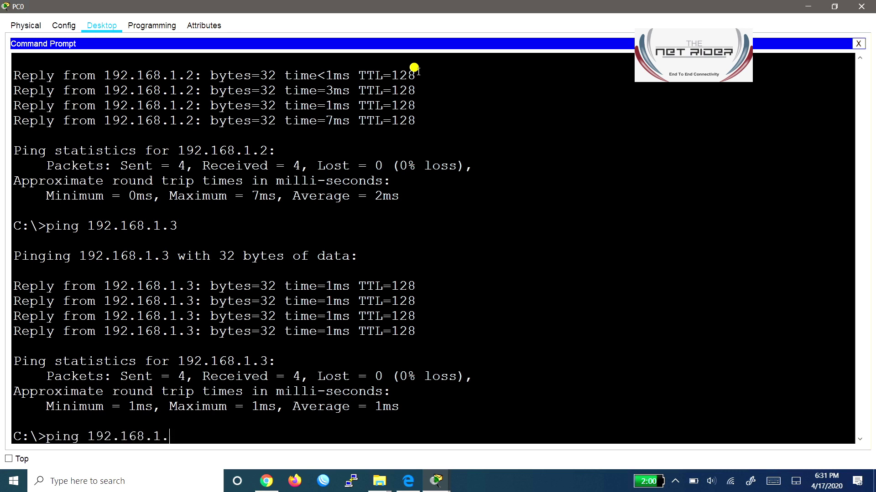
pyautogui.press('Return')
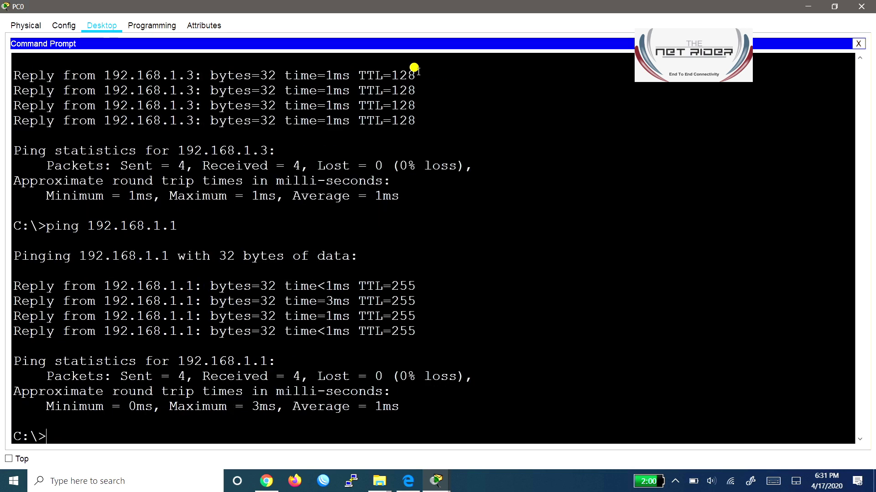
# Step: Ping the network address 192.168.1.0 from PC0 and review the replies from all devices
pyautogui.press('Up')
pyautogui.press('BackSpace')
pyautogui.write('0')
pyautogui.press('Return')
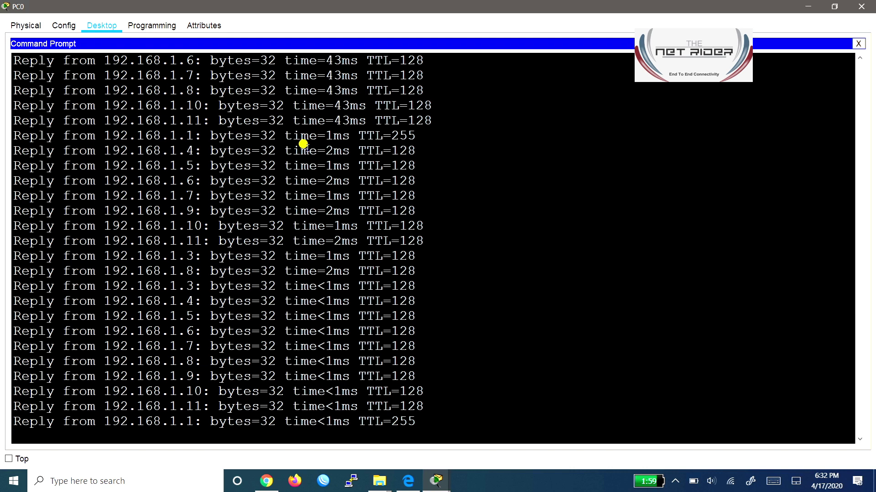
pyautogui.scroll(10, 284, 137)
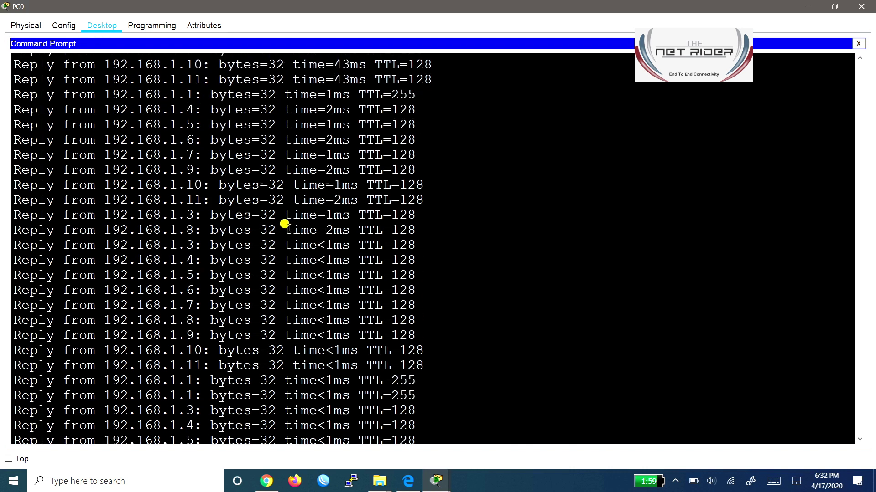
pyautogui.scroll(-8, 281, 231)
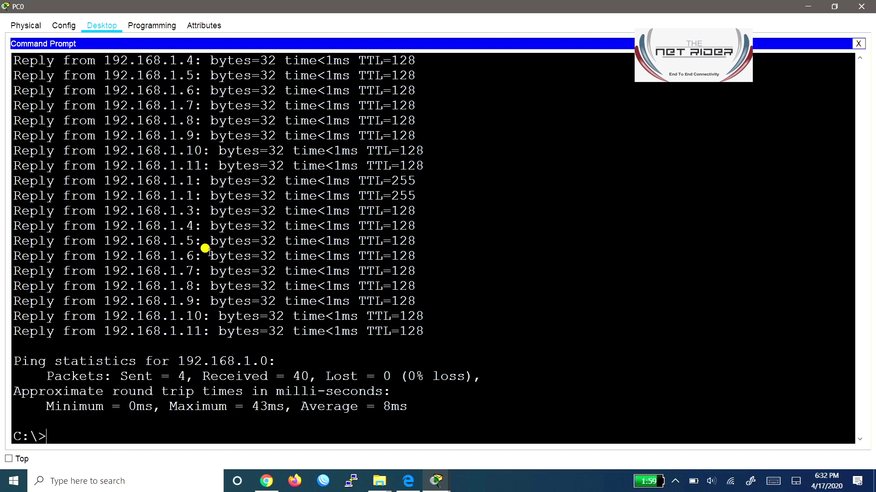
# Step: Run ipconfig on PC0 and compare its IP address with the addresses in the ping replies
pyautogui.write('ipconfig')
pyautogui.press('Return')
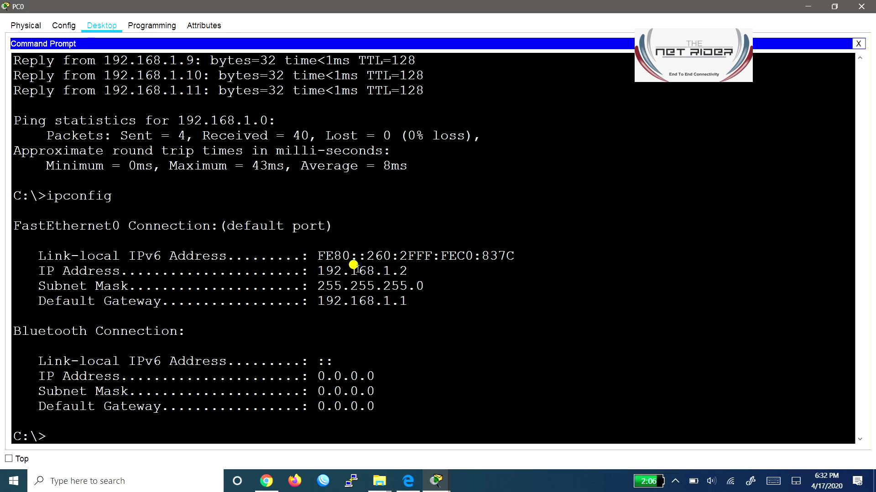
pyautogui.moveTo(407, 271); pyautogui.dragTo(329, 272)
pyautogui.scroll(5, 219, 260)
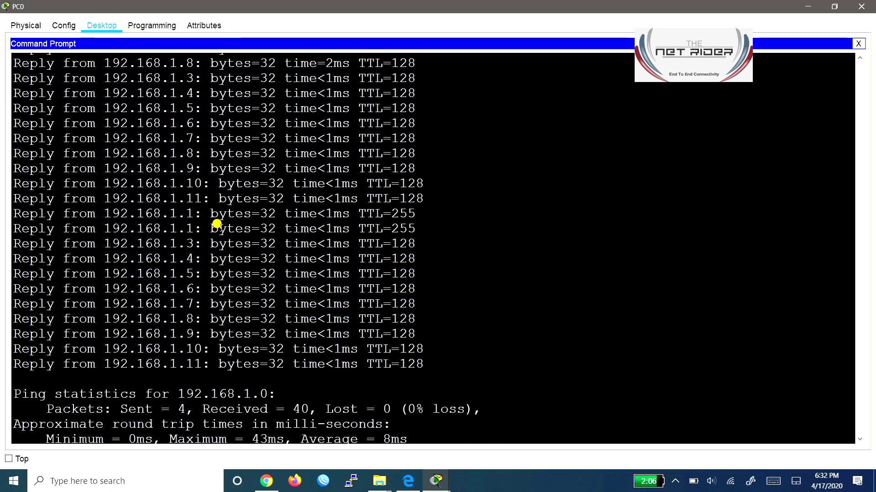
pyautogui.scroll(-4, 225, 223)
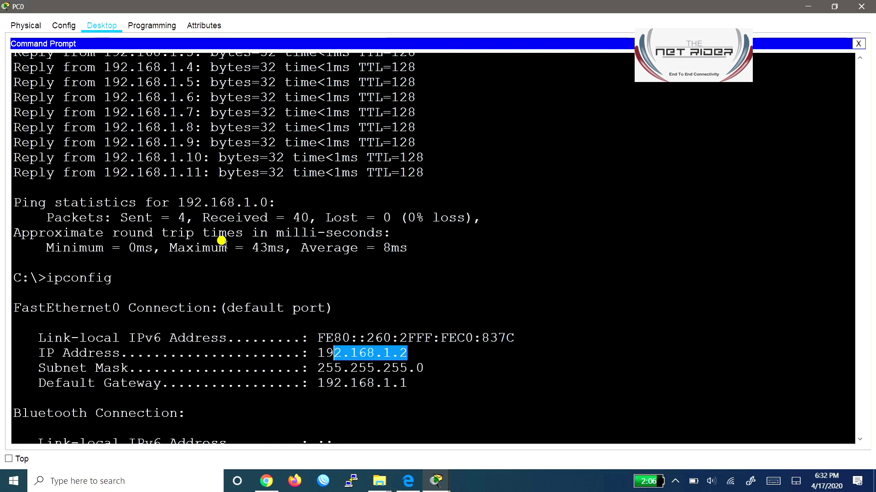
pyautogui.scroll(-1, 226, 239)
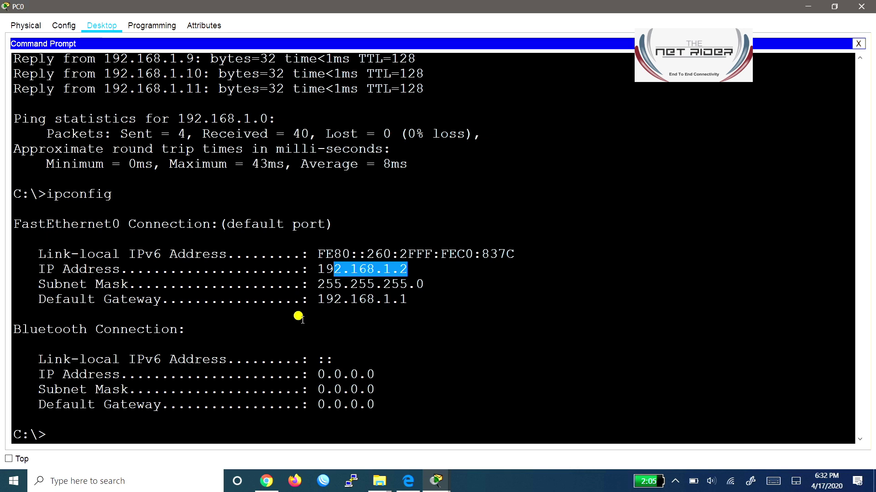
pyautogui.press('Return')
pyautogui.press('Return')
pyautogui.press('Return')
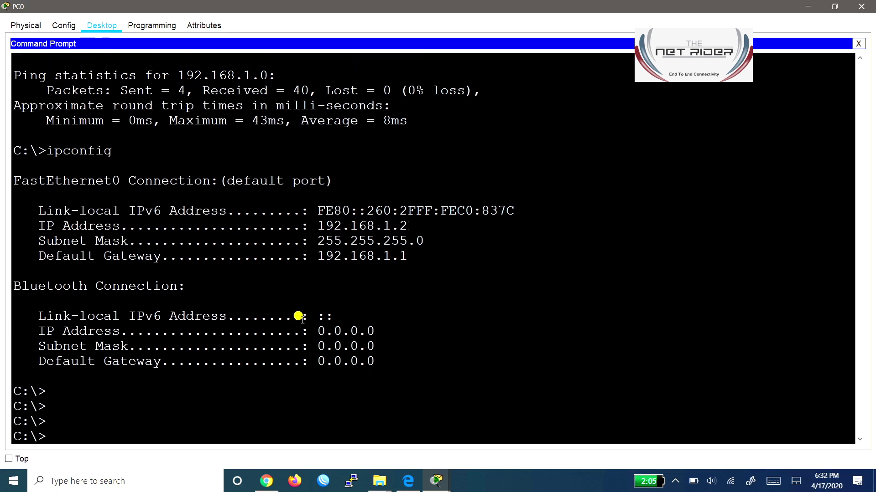
pyautogui.press('Return')
pyautogui.press('Return')
pyautogui.press('Return')
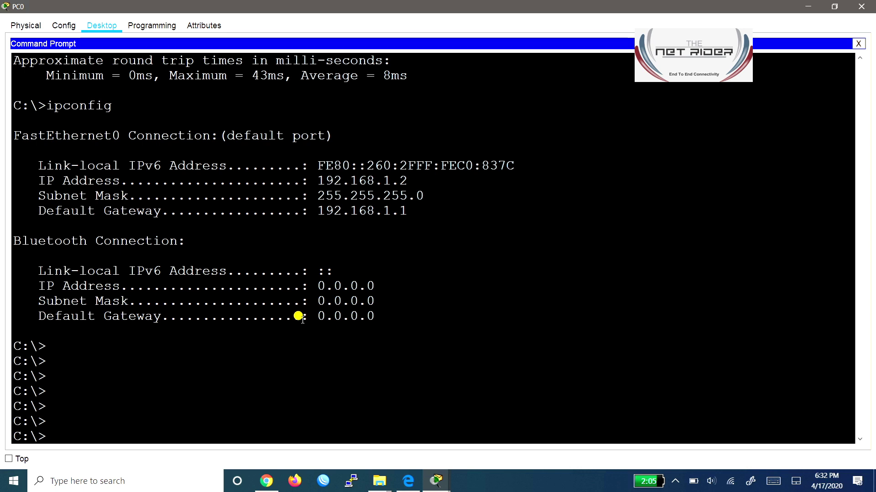
pyautogui.press('Return')
pyautogui.press('Return')
pyautogui.press('Return')
pyautogui.press('Return')
pyautogui.press('Return')
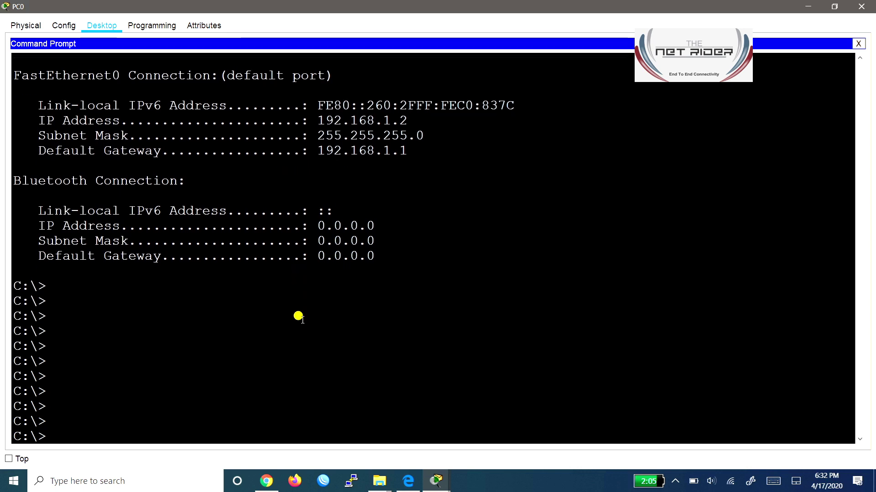
pyautogui.press('Return')
pyautogui.press('Return')
pyautogui.press('Return')
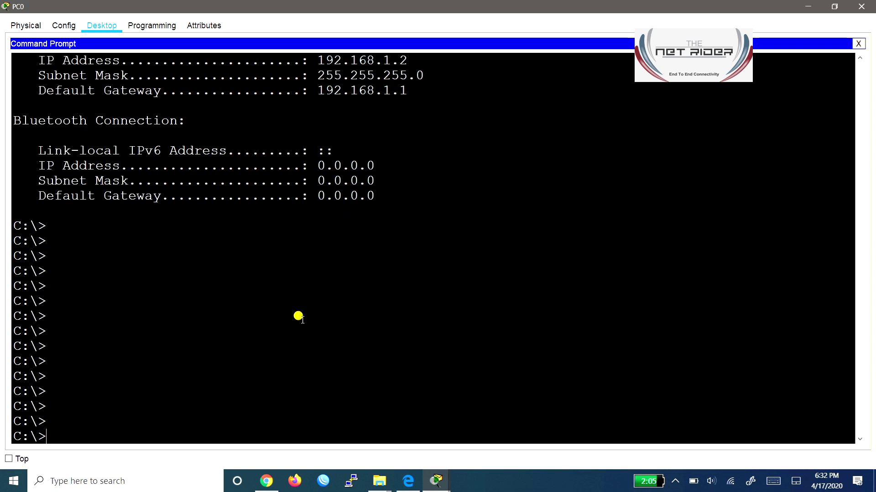
pyautogui.press('Return')
pyautogui.press('Return')
pyautogui.press('Return')
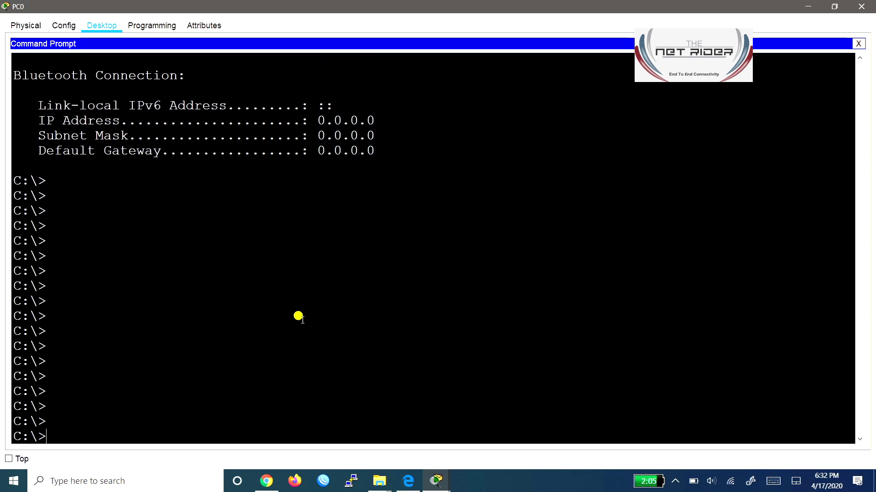
pyautogui.press('Return')
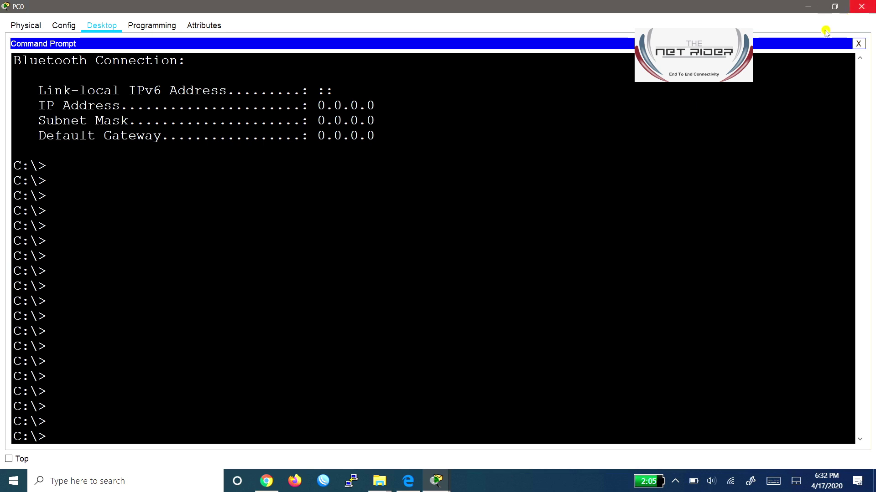
# Step: Minimize PC0's window and move the router to almost directly above the switch in the topology
pyautogui.click(806, 6)
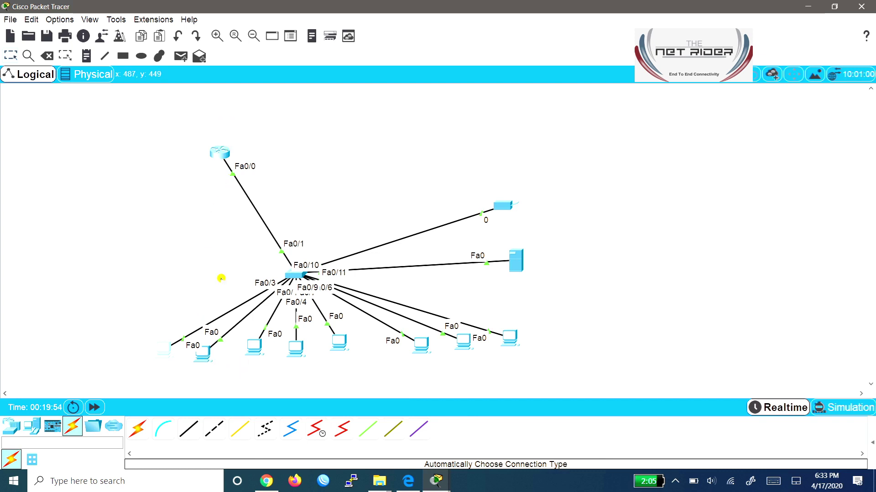
pyautogui.moveTo(215, 153); pyautogui.dragTo(290, 136)
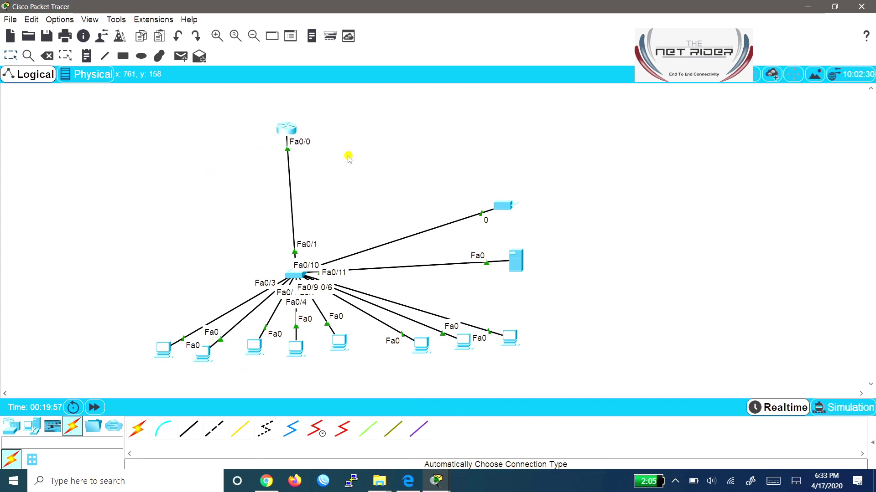
# Step: Reopen Router0's command line, rerun show ip dhcp binding to review the leases and minimize its window
pyautogui.click(285, 130)
pyautogui.click(817, 8)
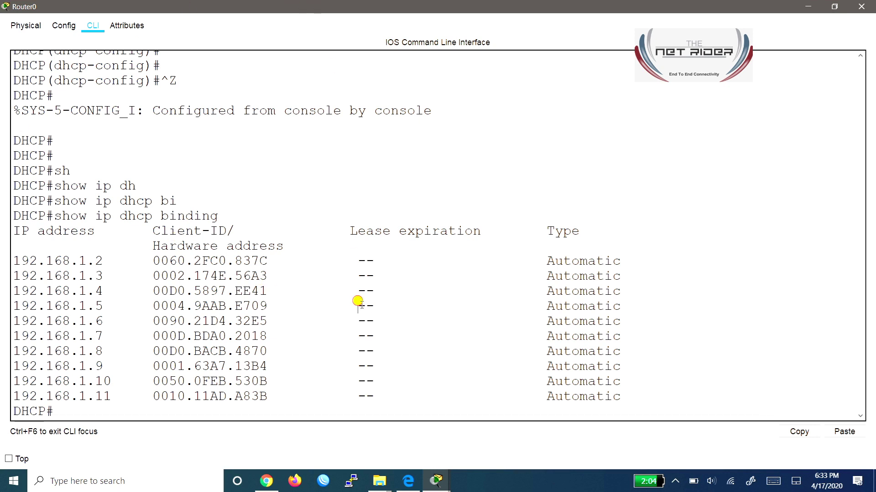
pyautogui.press('Up')
pyautogui.press('Up')
pyautogui.press('Down')
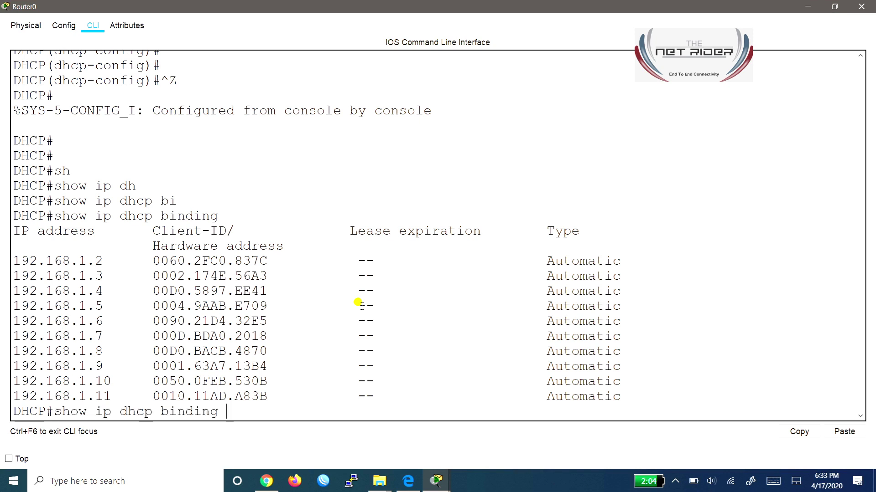
pyautogui.press('Return')
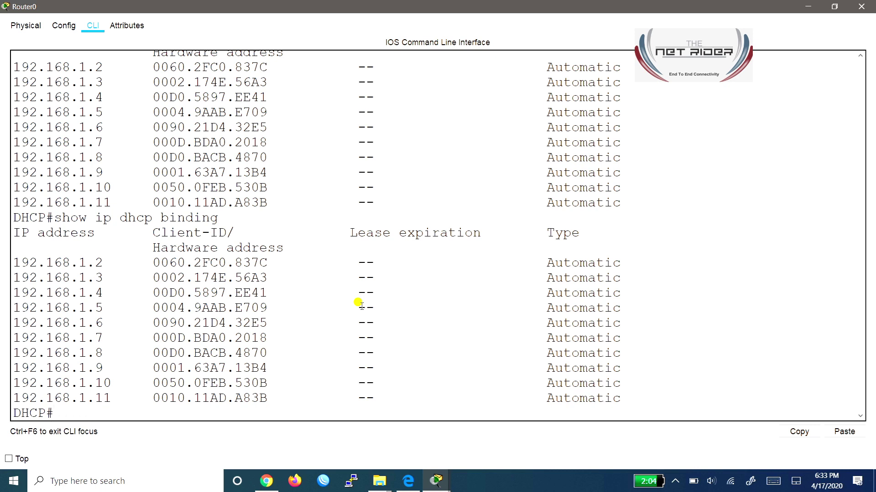
pyautogui.press('Return')
pyautogui.press('Return')
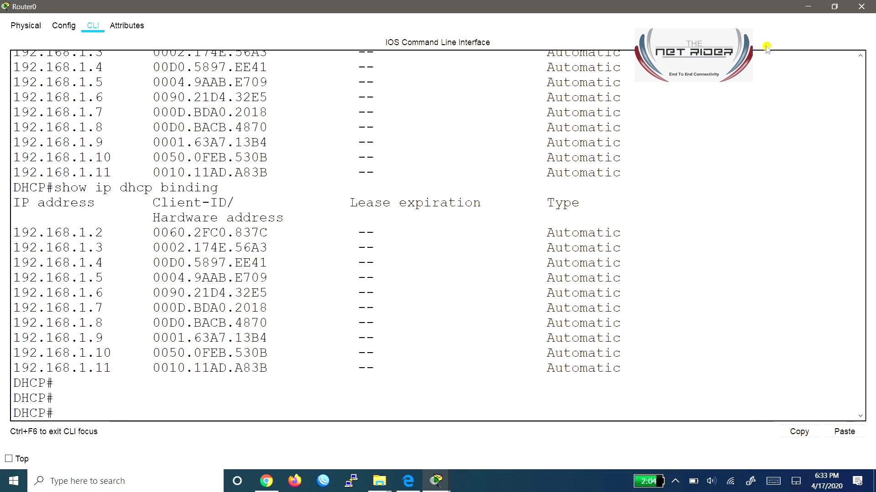
pyautogui.click(808, 6)
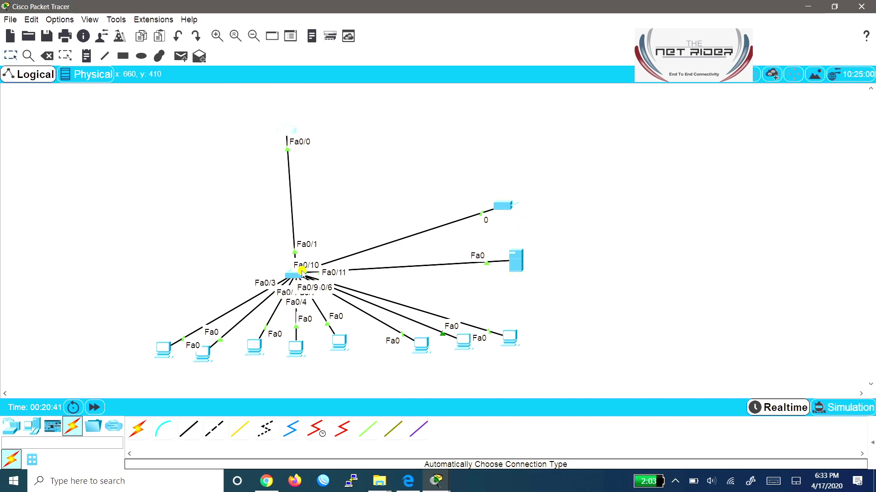
# Step: Open Router0's device window again from the topology
pyautogui.moveTo(285, 128)
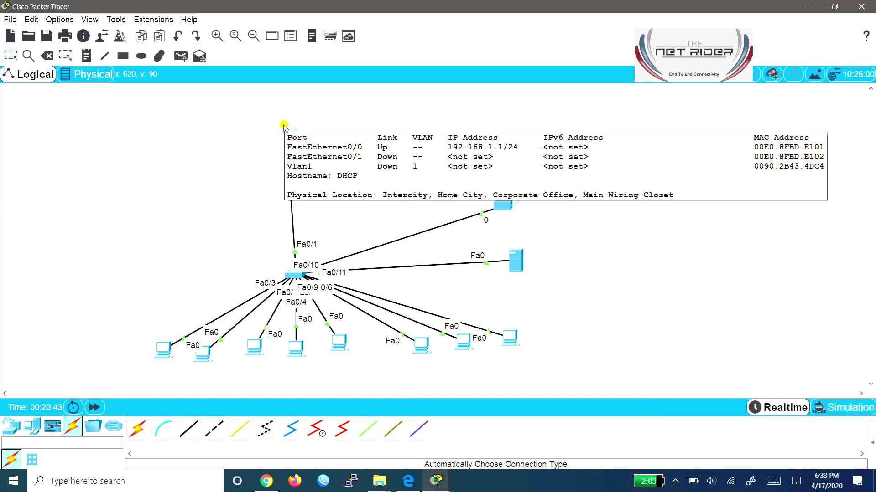
pyautogui.click(288, 131)
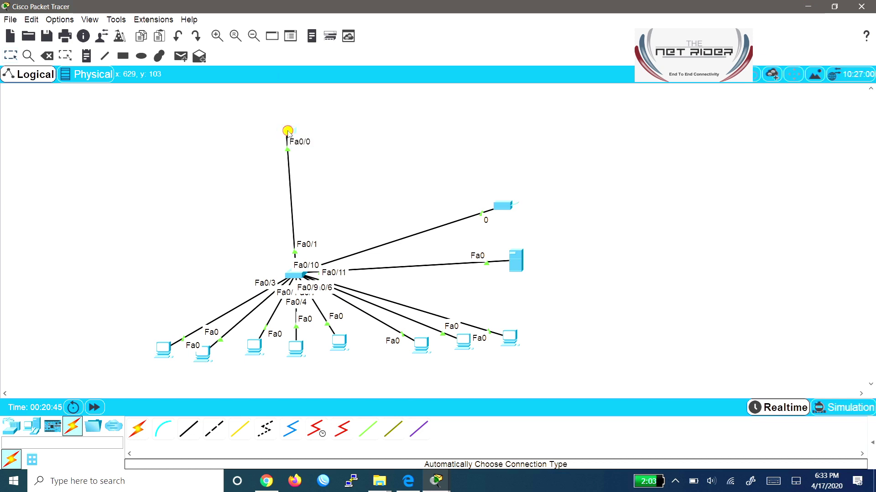